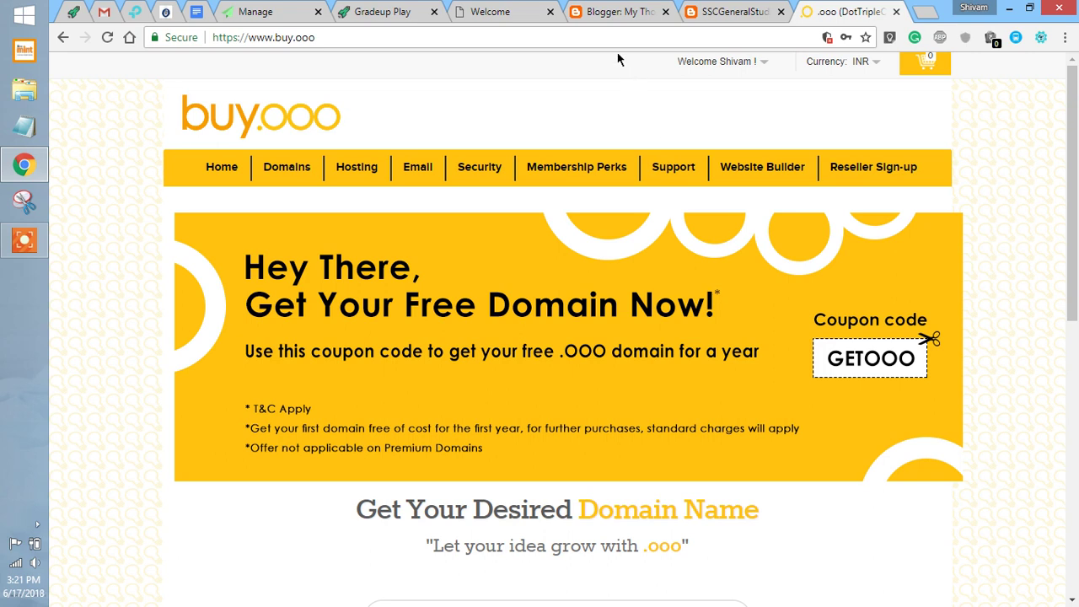
# Open the third-party URL form in the My Thoughts blog's Settings > Basic.
pyautogui.click(610, 7)
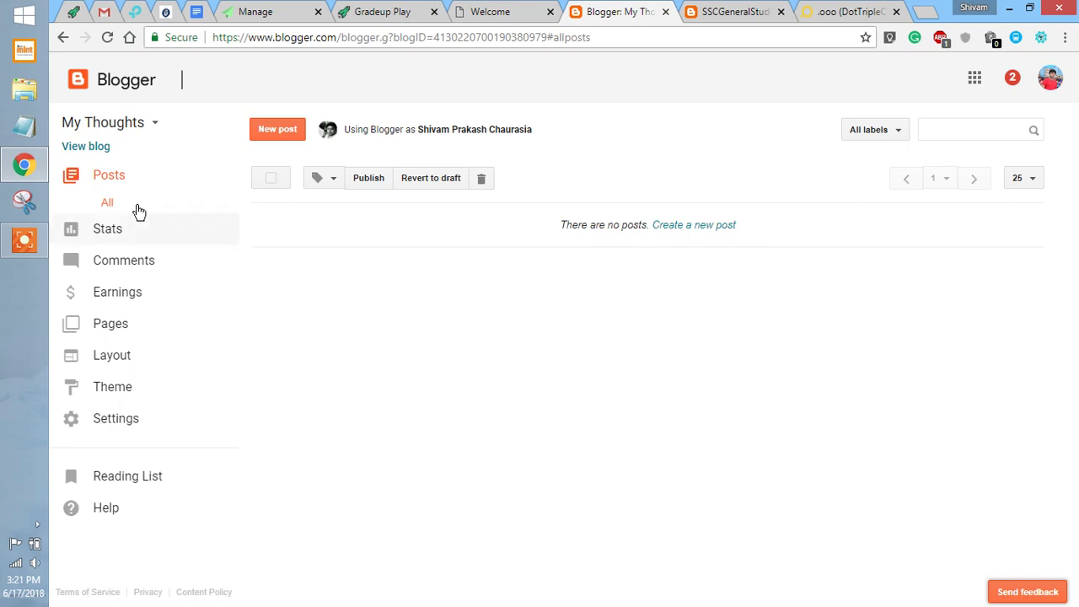
pyautogui.click(104, 419)
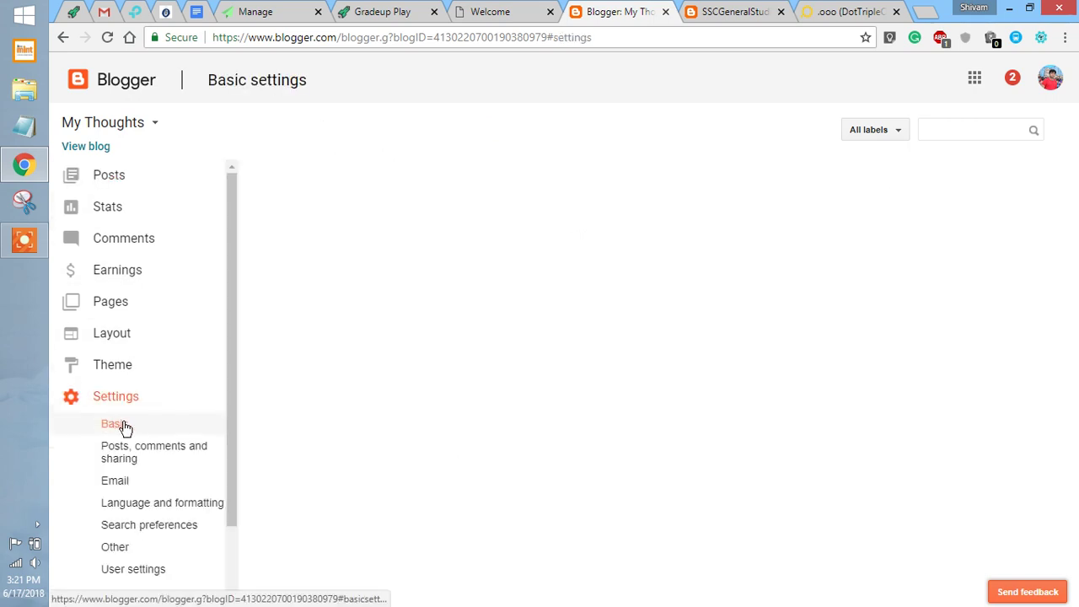
pyautogui.click(123, 422)
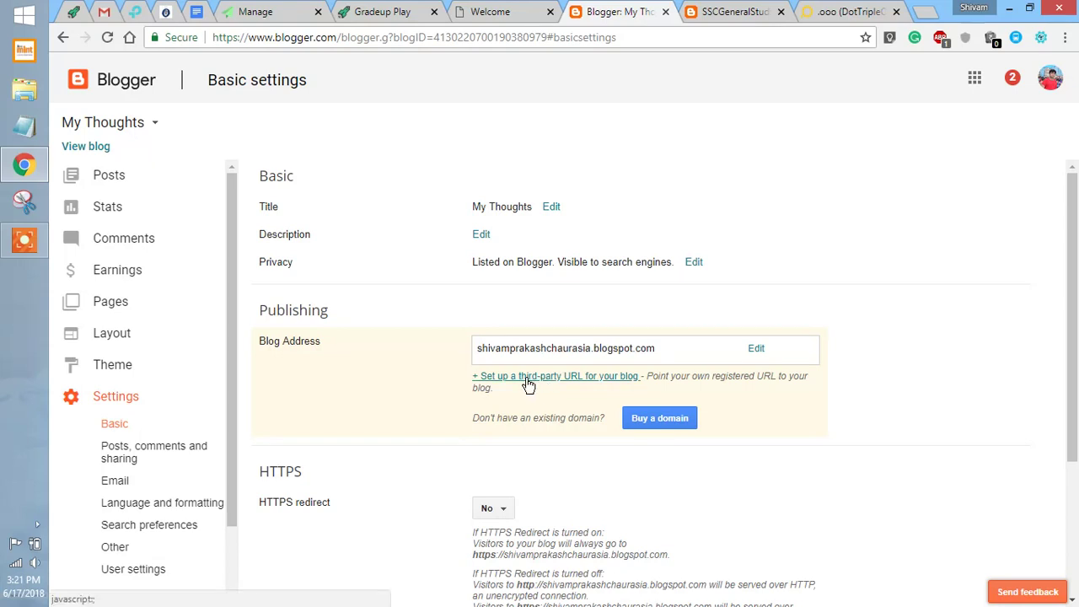
pyautogui.click(601, 378)
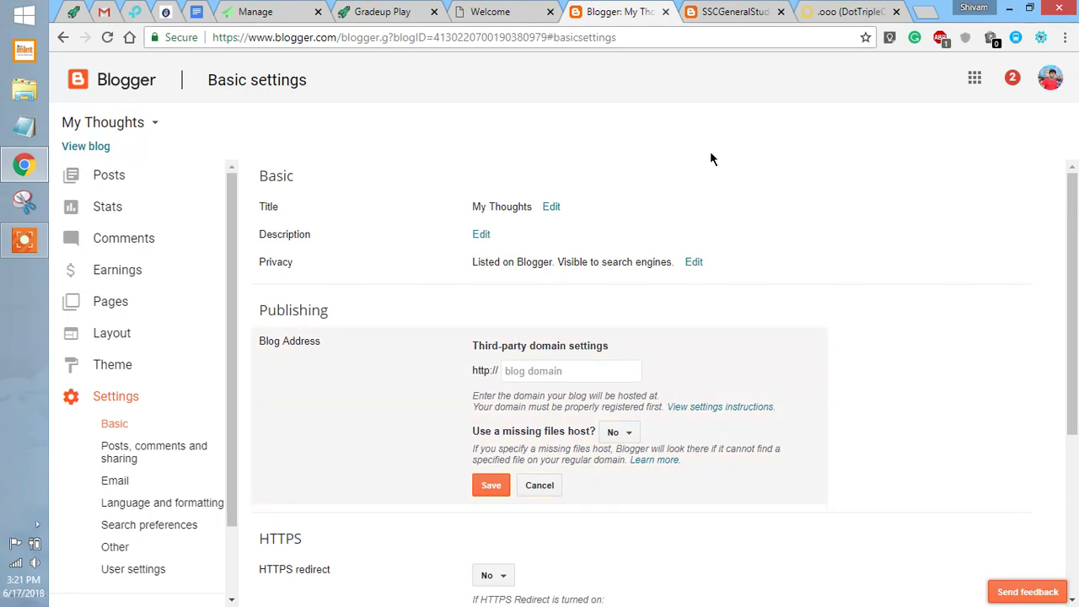
# Go to My Account from the buy.ooo Welcome menu.
pyautogui.click(823, 7)
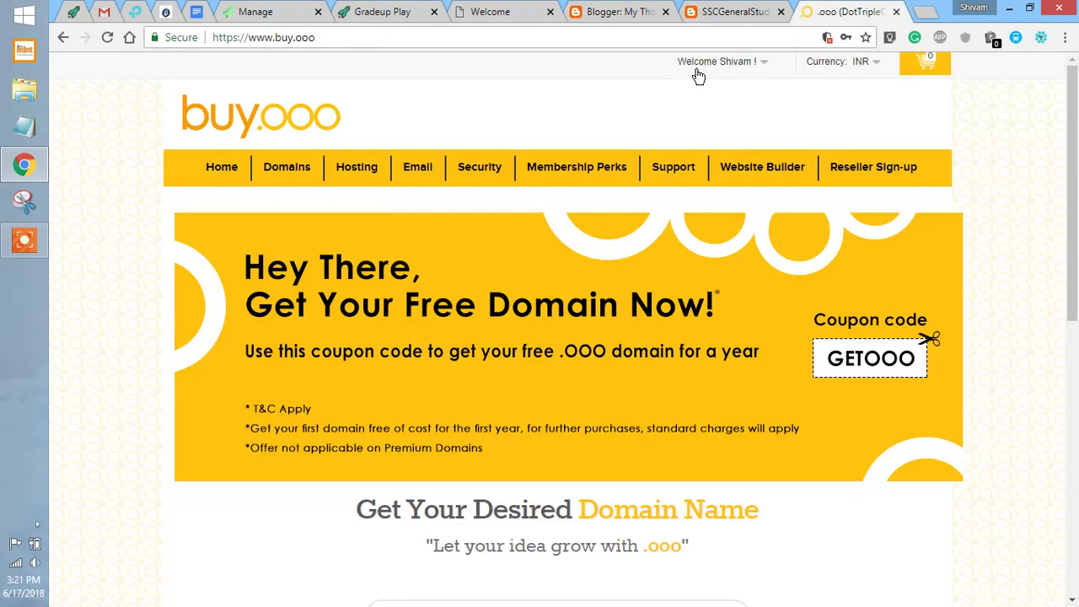
pyautogui.moveTo(706, 69)
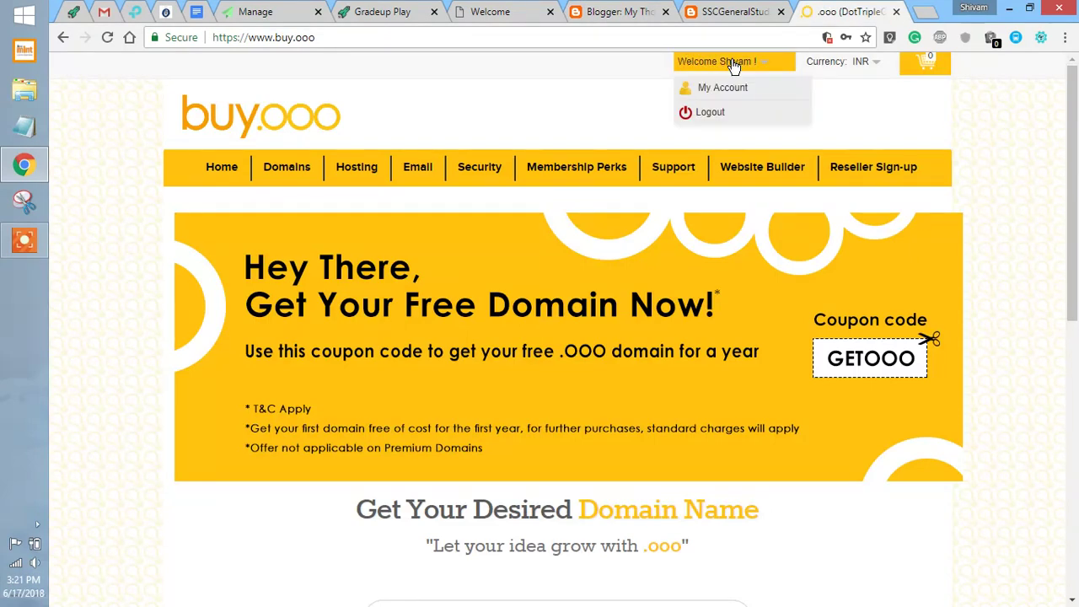
pyautogui.rightClick(734, 67)
pyautogui.click(717, 91)
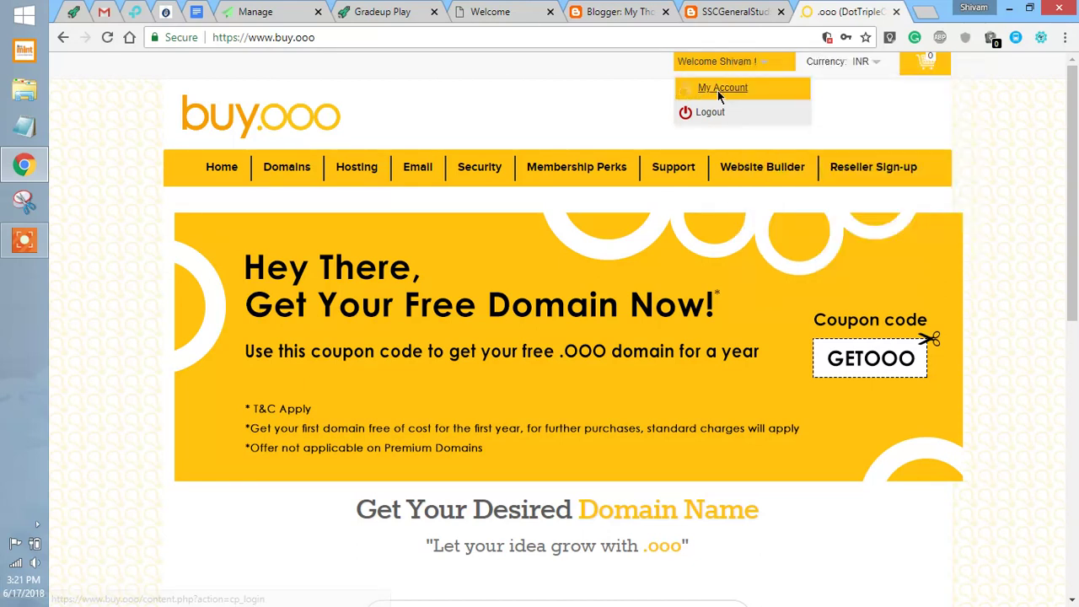
pyautogui.click(718, 90)
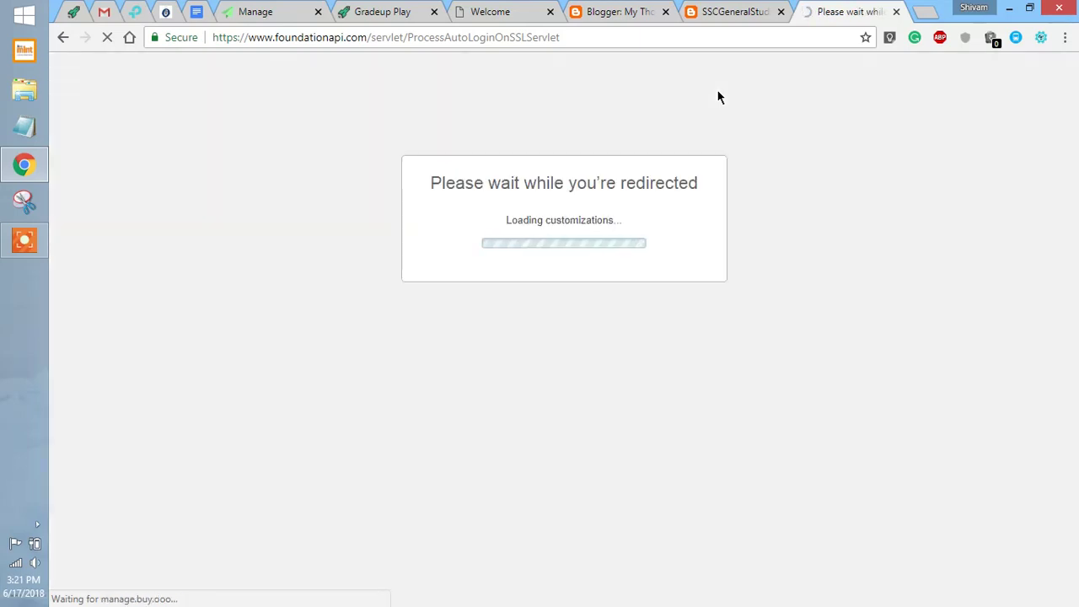
# Bring up Step 3 of the custom-domain help article, showing the four Google A-record IPs.
pyautogui.click(621, 8)
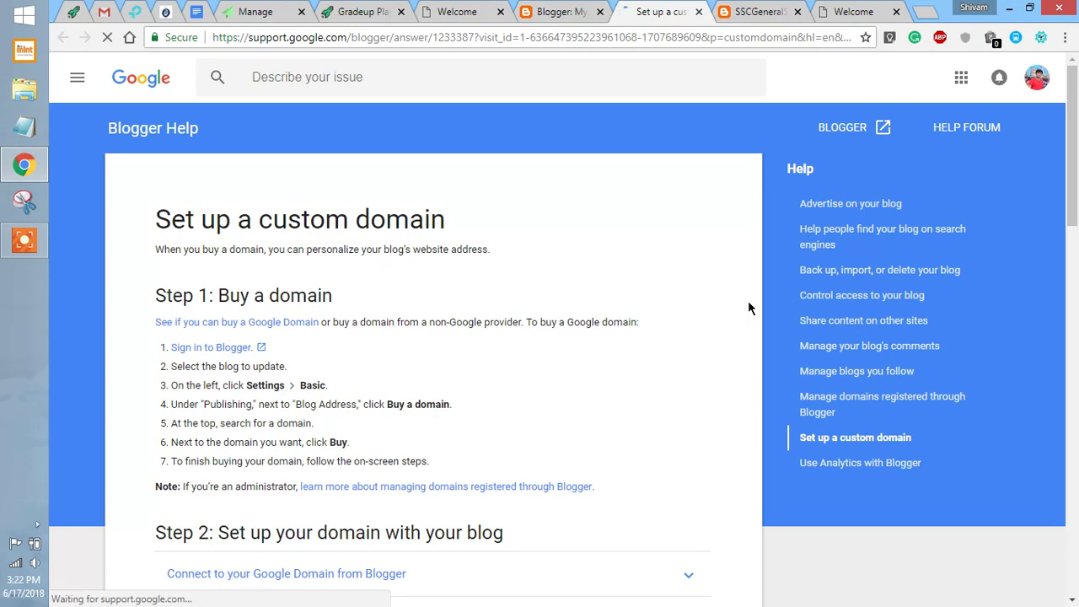
pyautogui.scroll(-2, 747, 300)
pyautogui.scroll(-4, 834, 341)
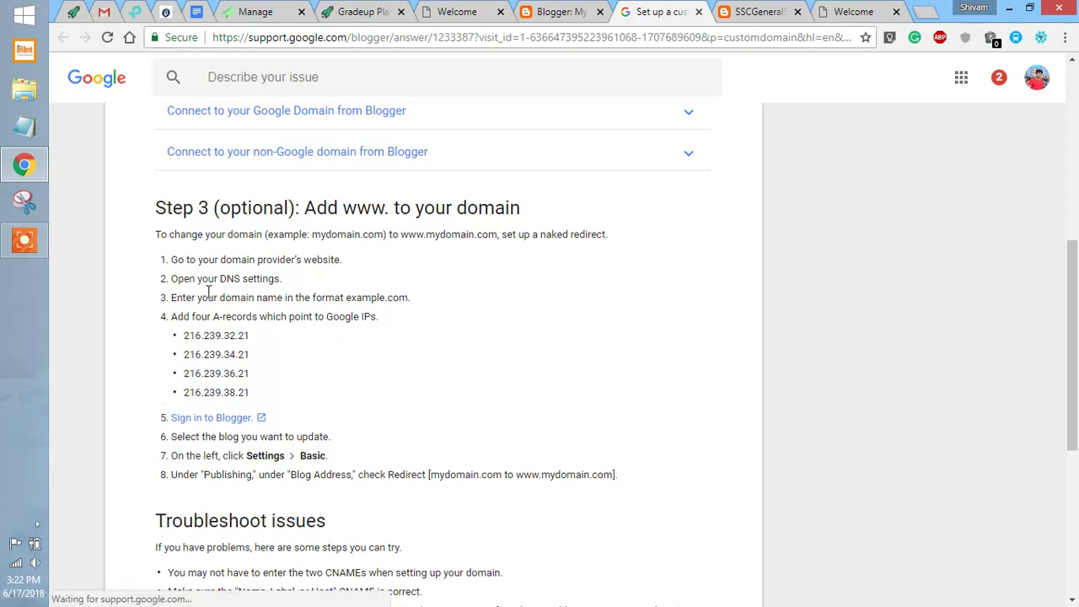
# Jump to the blog's .ooo domain in buy.ooo and scroll to its DNS Management section.
pyautogui.click(853, 8)
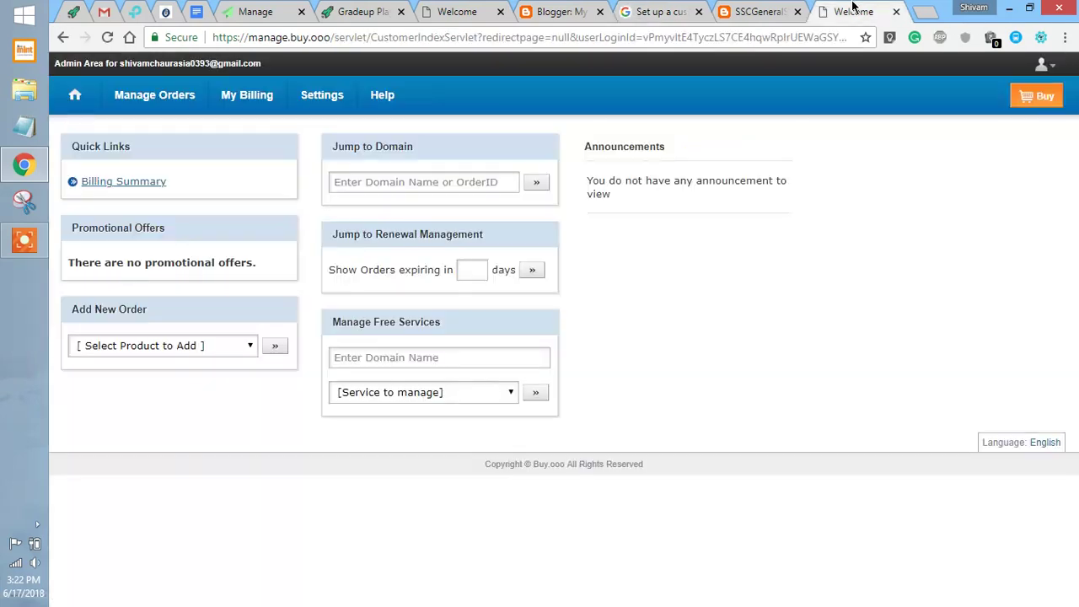
pyautogui.click(423, 179)
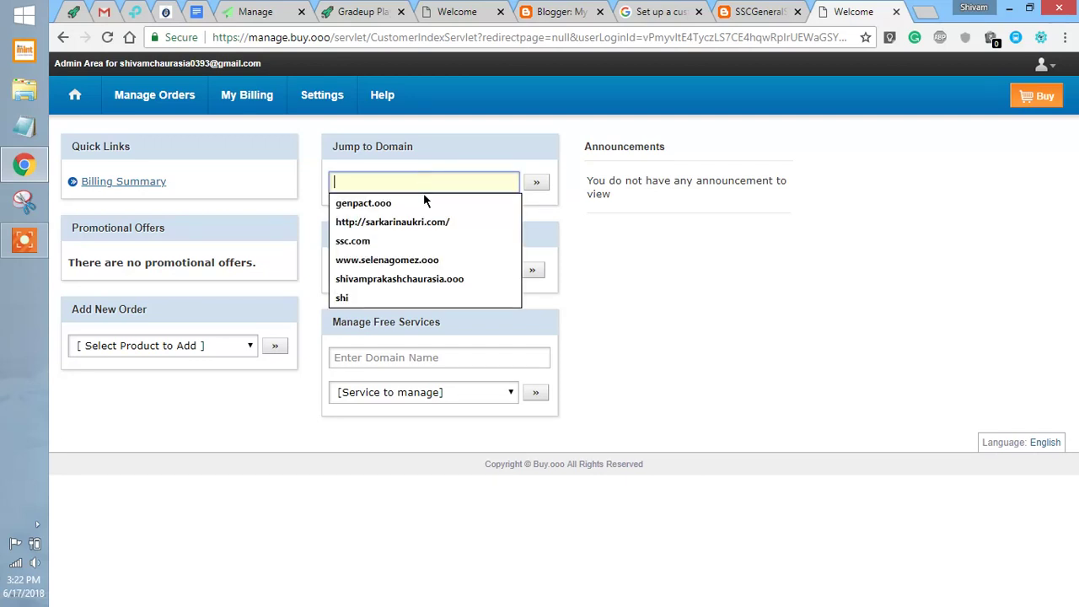
pyautogui.click(419, 279)
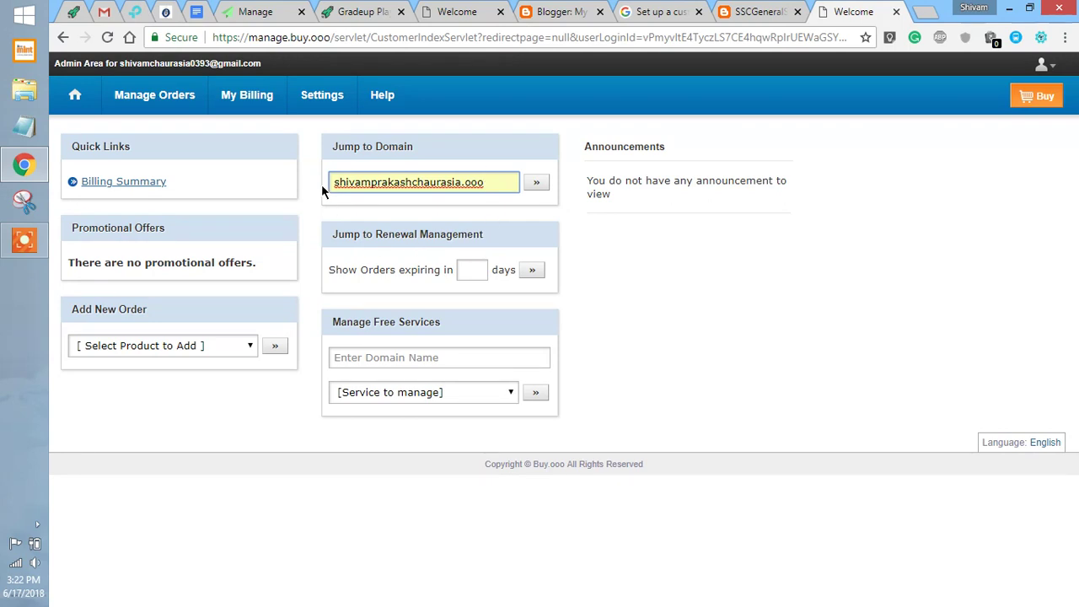
pyautogui.click(536, 185)
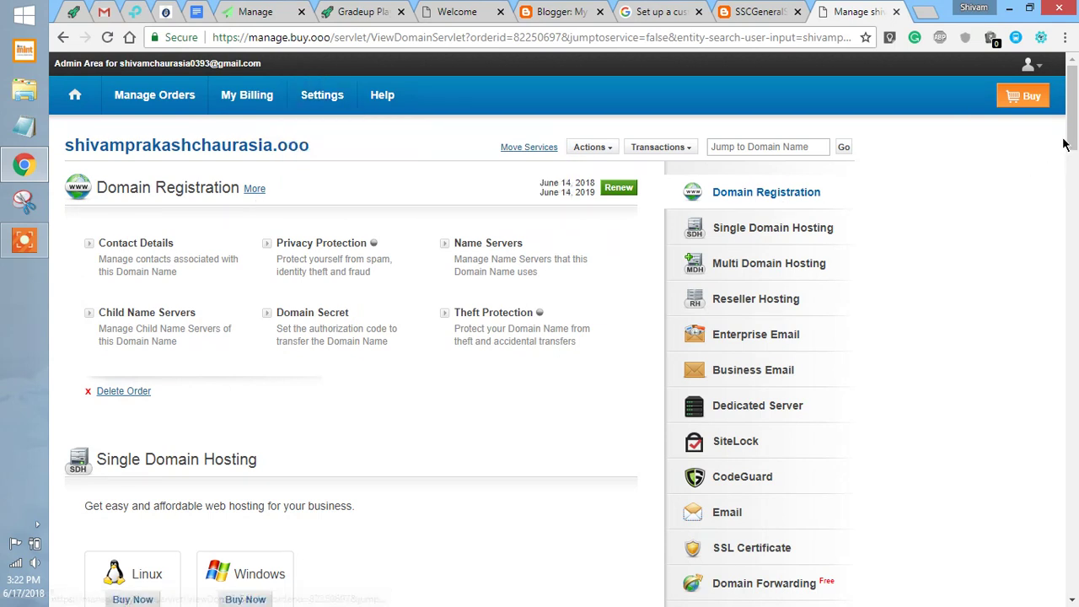
pyautogui.moveTo(1070, 135); pyautogui.dragTo(1071, 557)
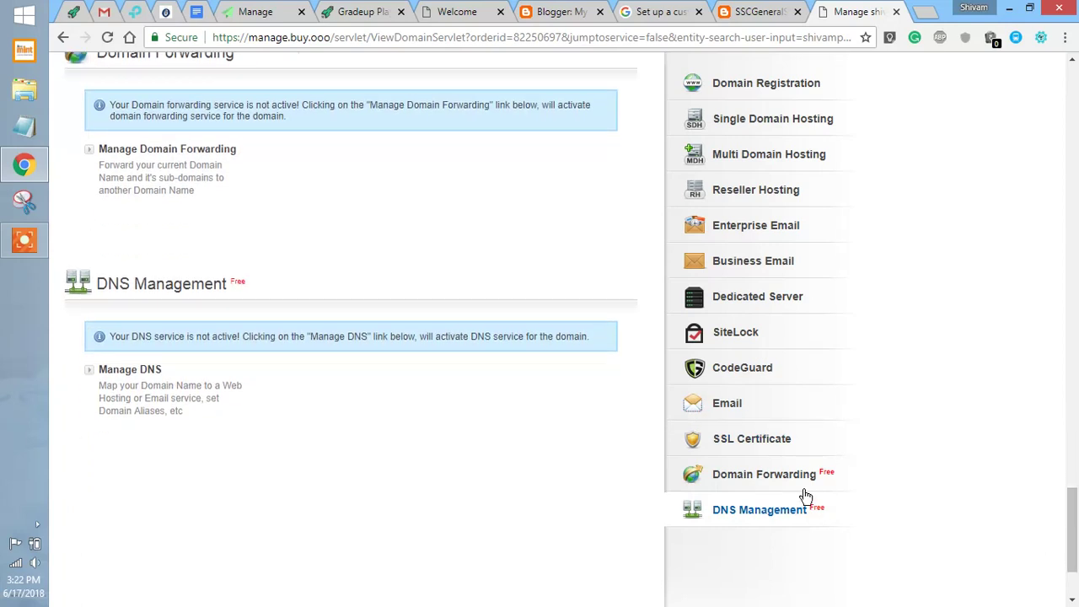
# Start a new A record in Manage DNS with the copied domain suffix as host name.
pyautogui.click(110, 376)
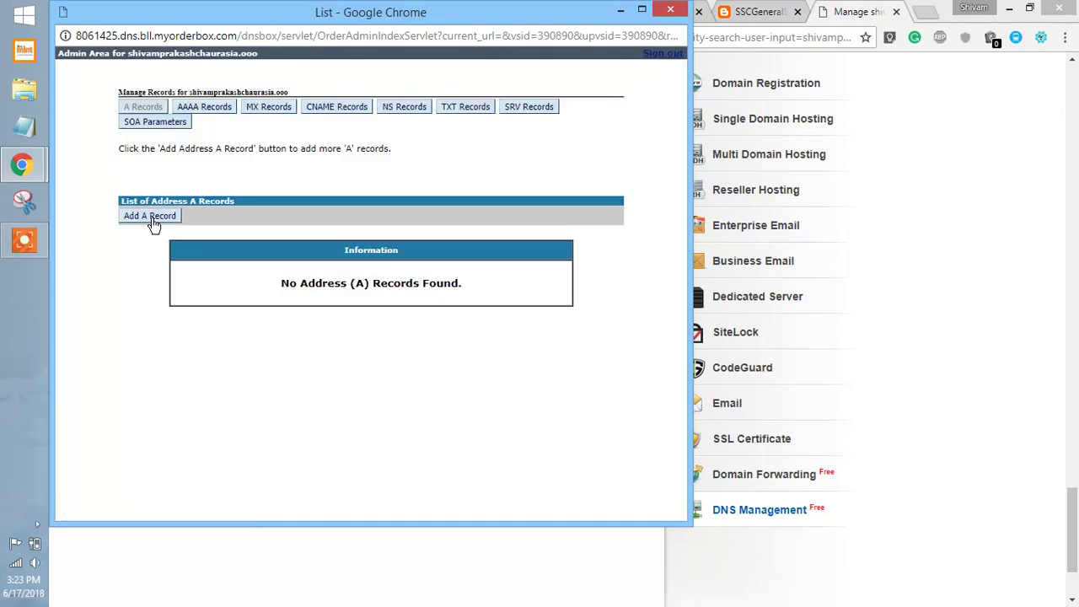
pyautogui.click(151, 220)
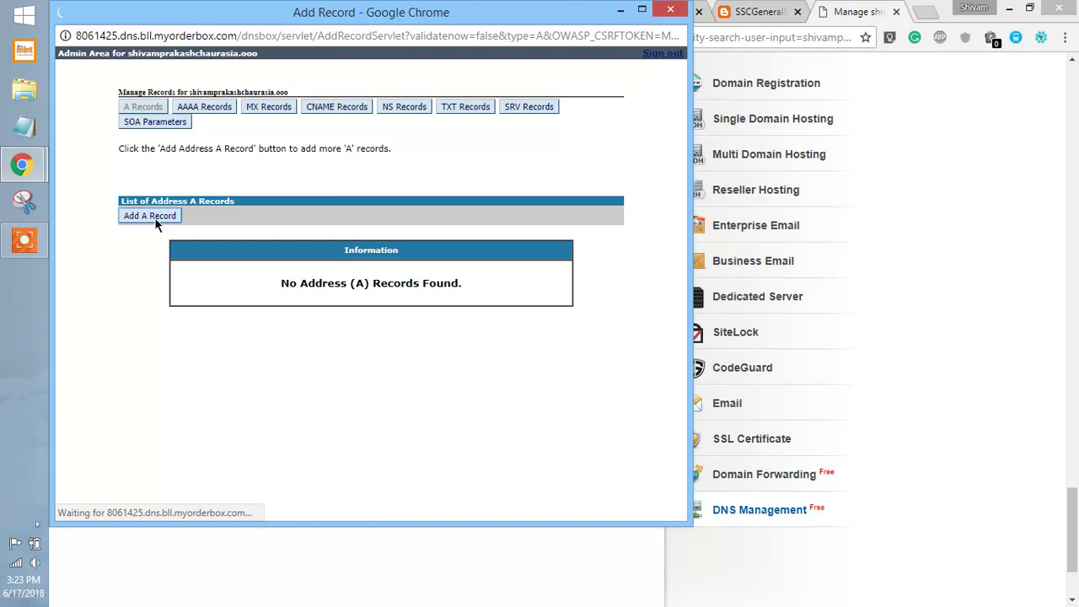
pyautogui.click(267, 209)
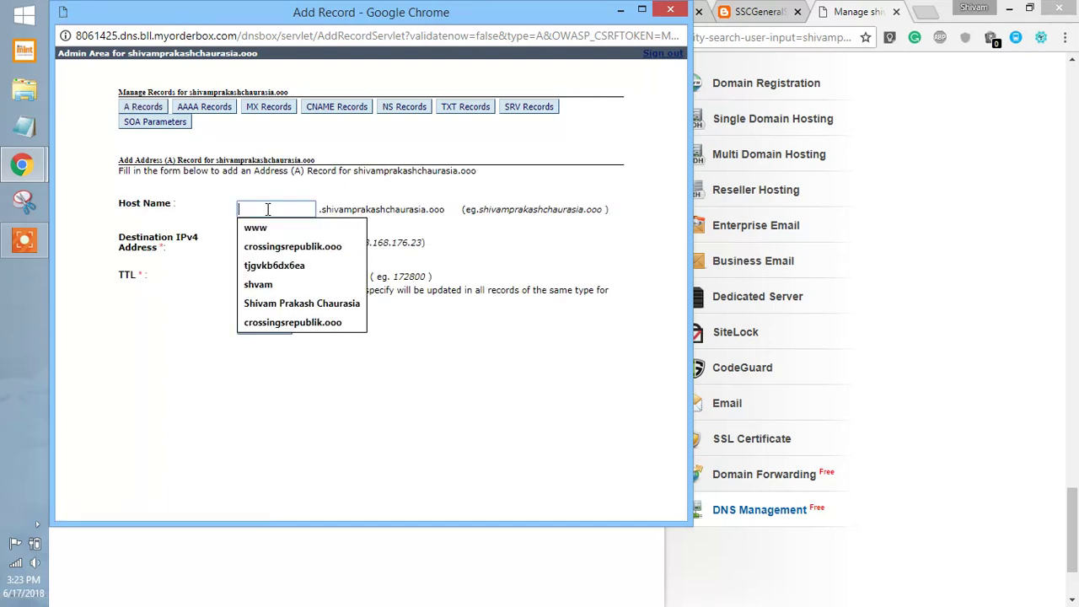
pyautogui.moveTo(447, 211); pyautogui.dragTo(318, 211)
pyautogui.hotkey('ctrl', 'c')
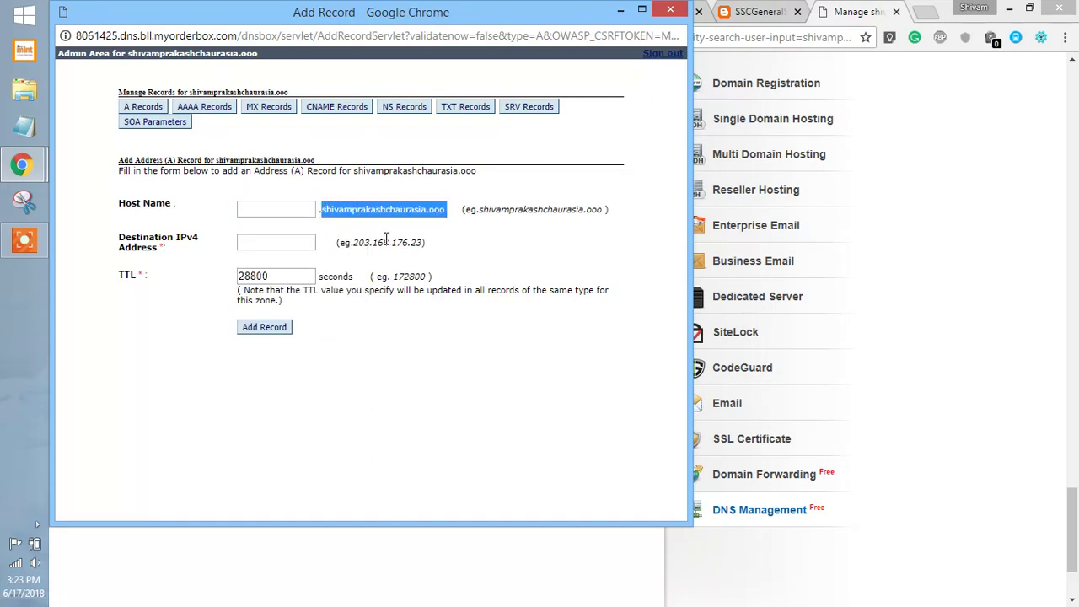
pyautogui.click(290, 205)
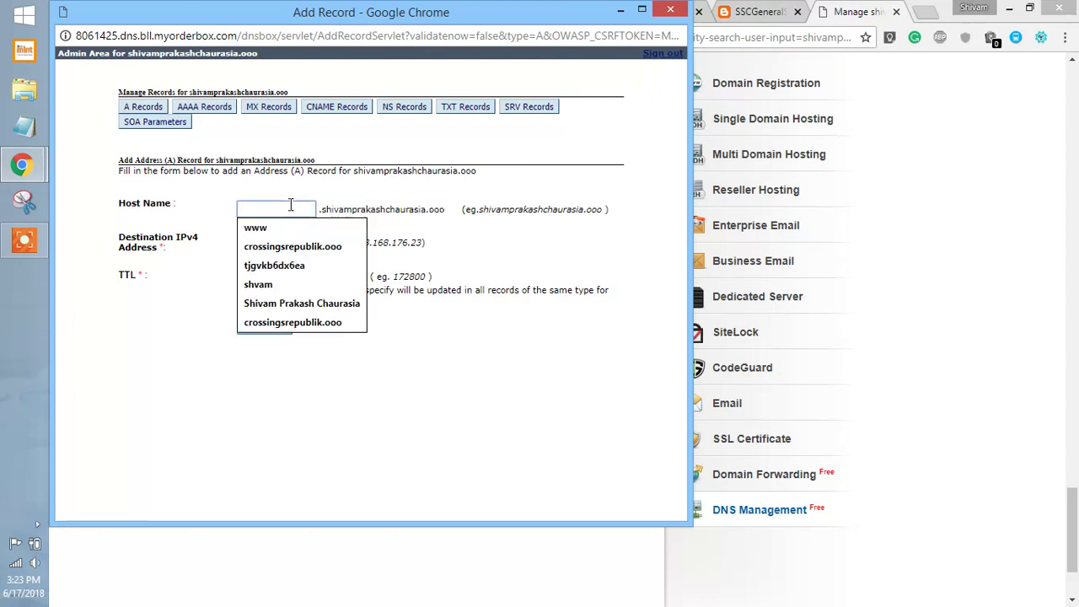
pyautogui.hotkey('ctrl', 'v')
pyautogui.click(266, 245)
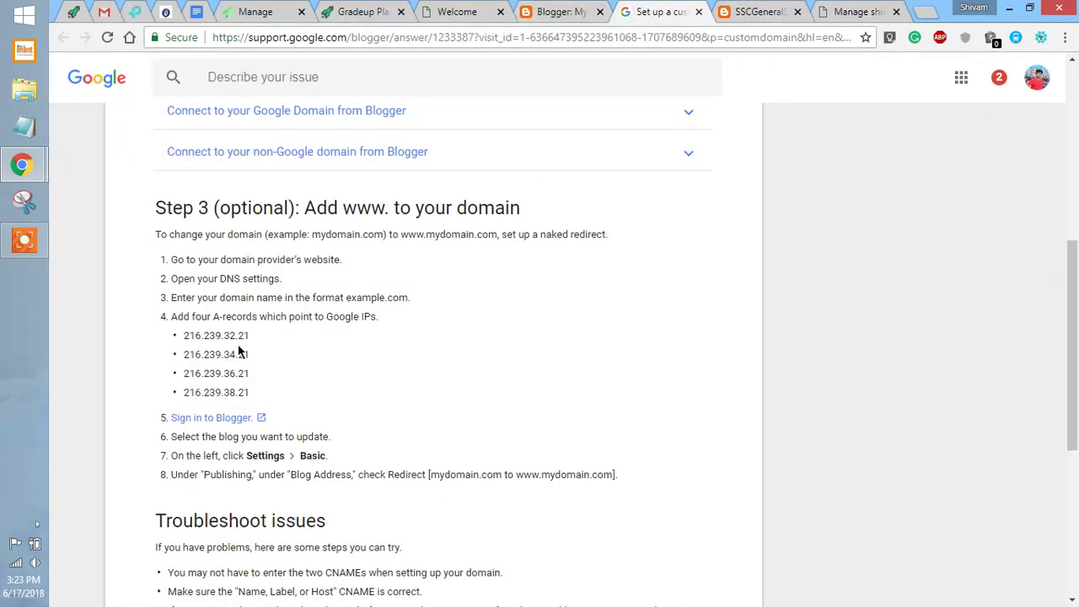
# Add A records pointing to 216.239.32.21, 216.239.34.21, 216.239.36.21 and 216.239.38.21.
pyautogui.moveTo(247, 336); pyautogui.dragTo(182, 337)
pyautogui.hotkey('ctrl', 'c')
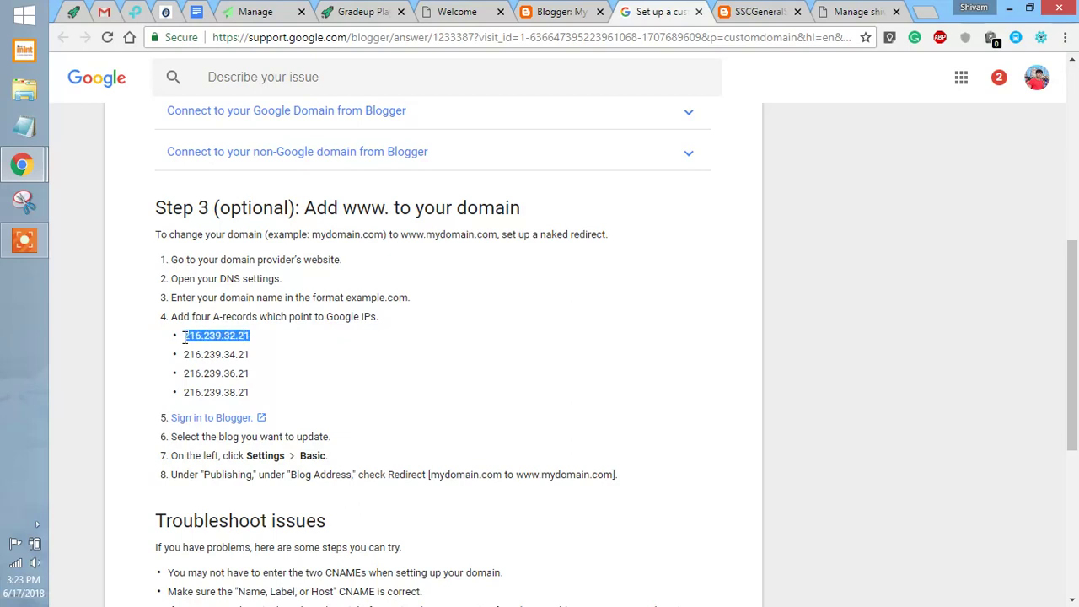
pyautogui.hotkey('alt', 'Tab')
pyautogui.hotkey('ctrl', 'v')
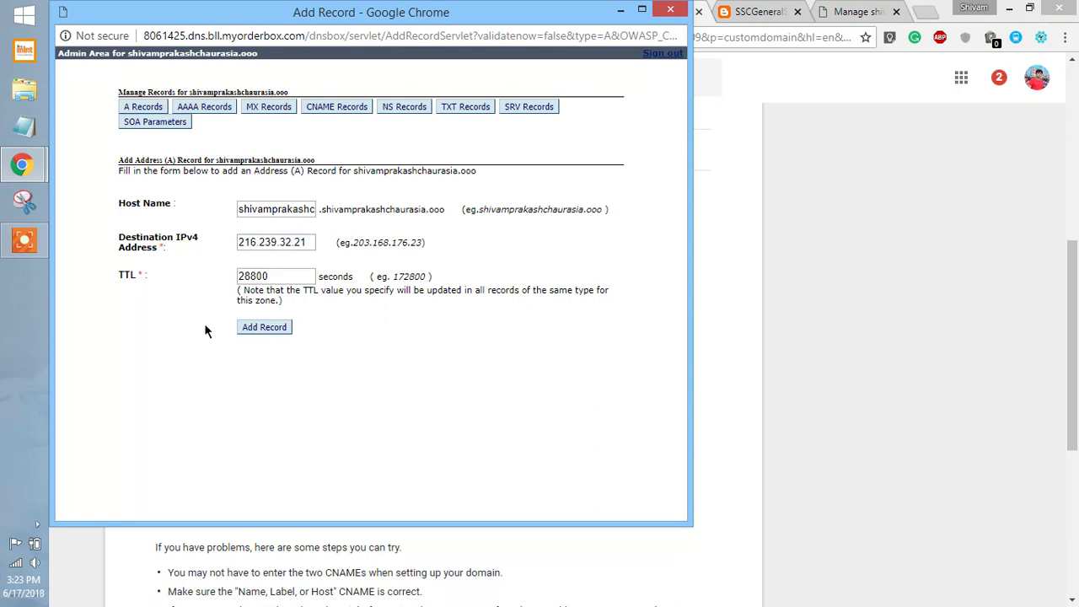
pyautogui.click(256, 328)
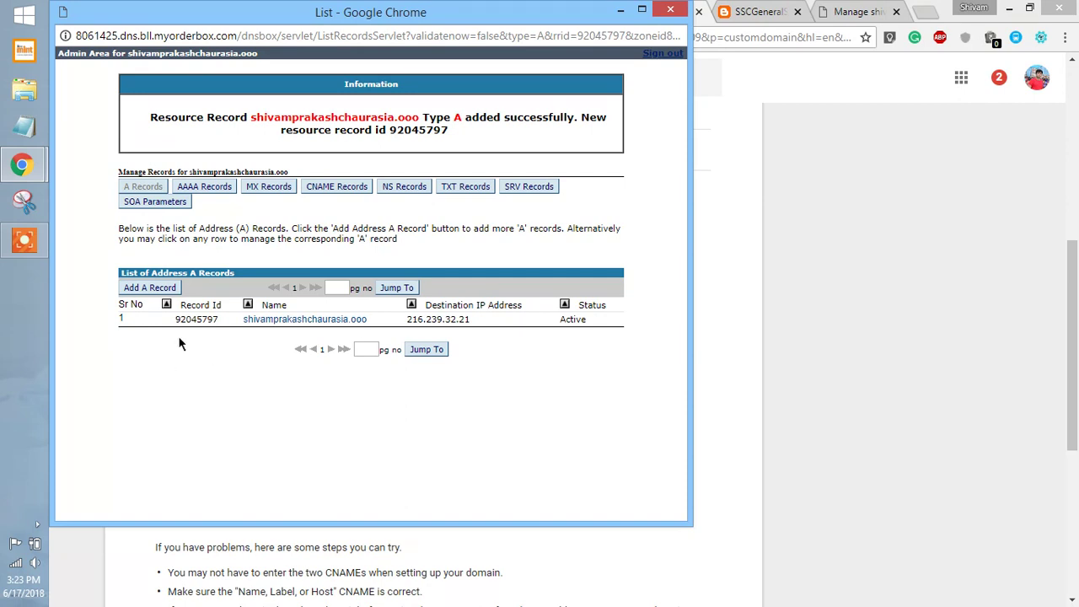
pyautogui.click(23, 242)
pyautogui.click(563, 565)
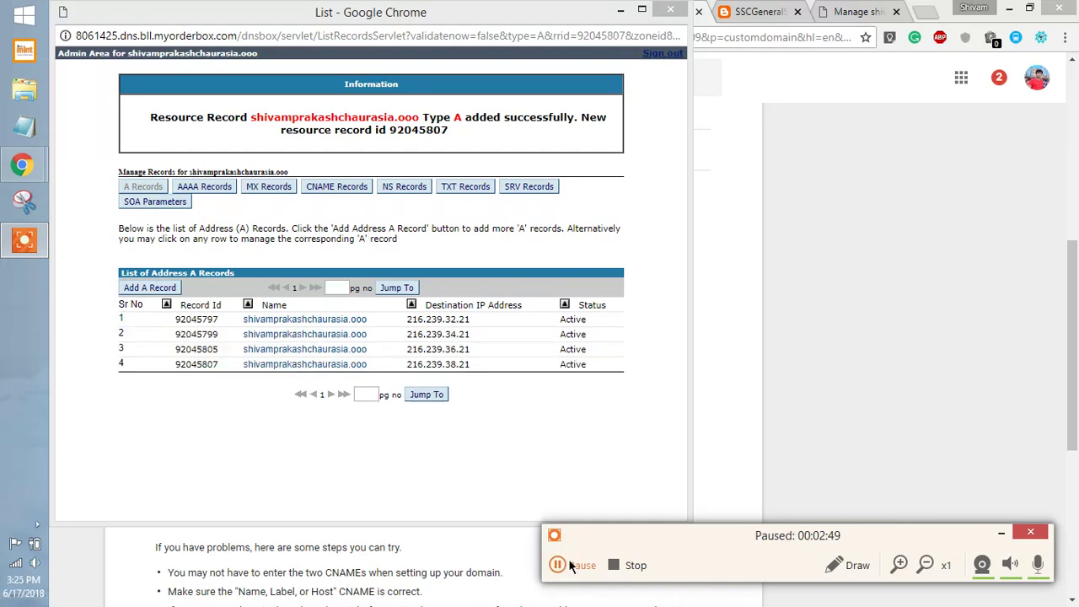
pyautogui.click(570, 566)
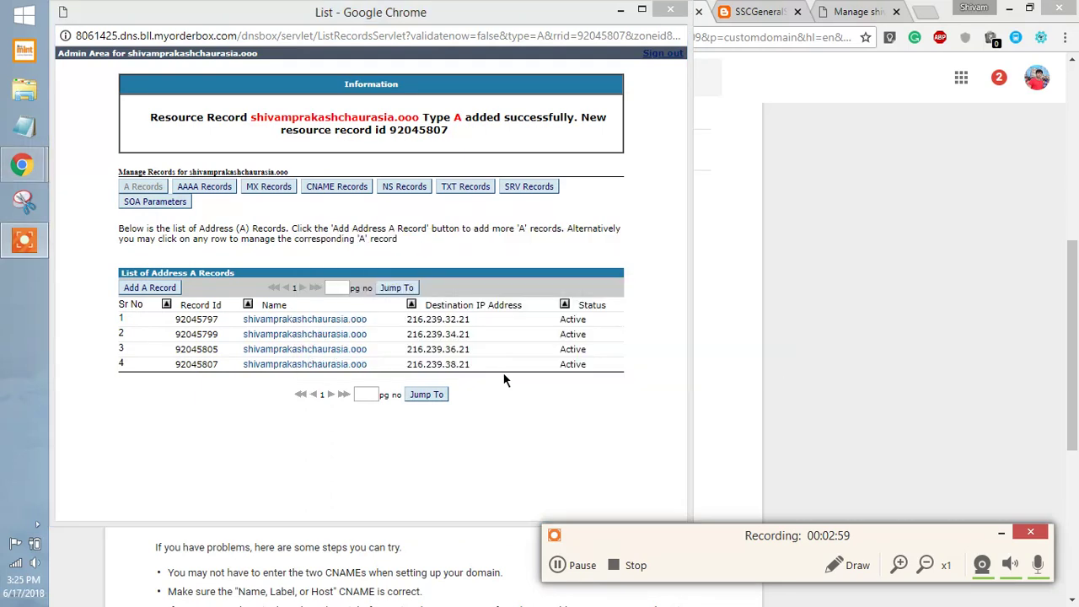
# Move the DNS records window aside to compare it with the custom-domain help page.
pyautogui.click(682, 12)
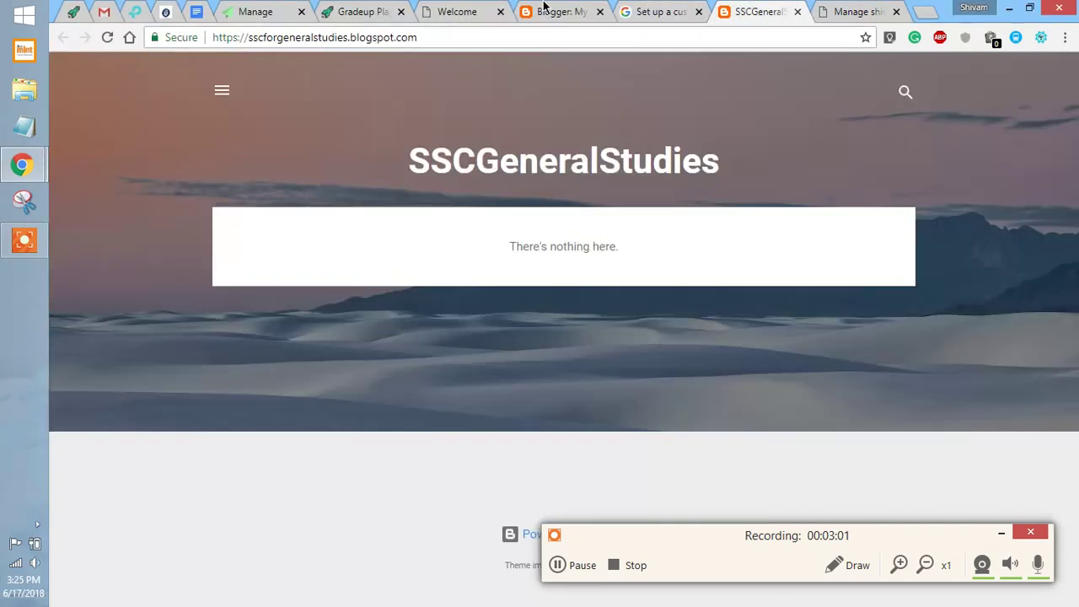
pyautogui.click(556, 12)
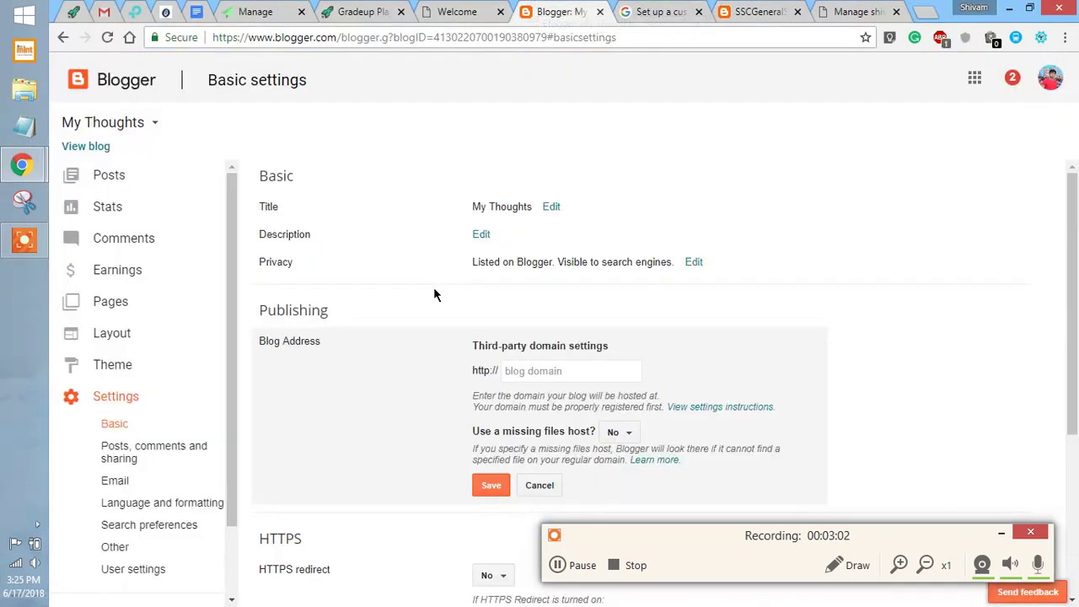
pyautogui.click(662, 12)
pyautogui.scroll(-1, 618, 398)
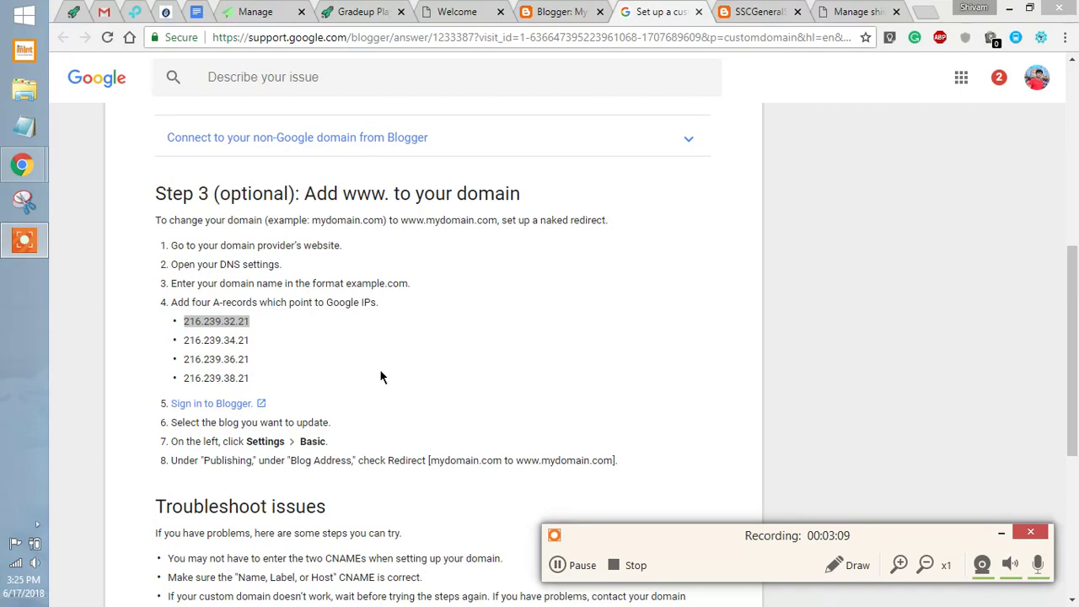
pyautogui.hotkey('alt', 'Tab')
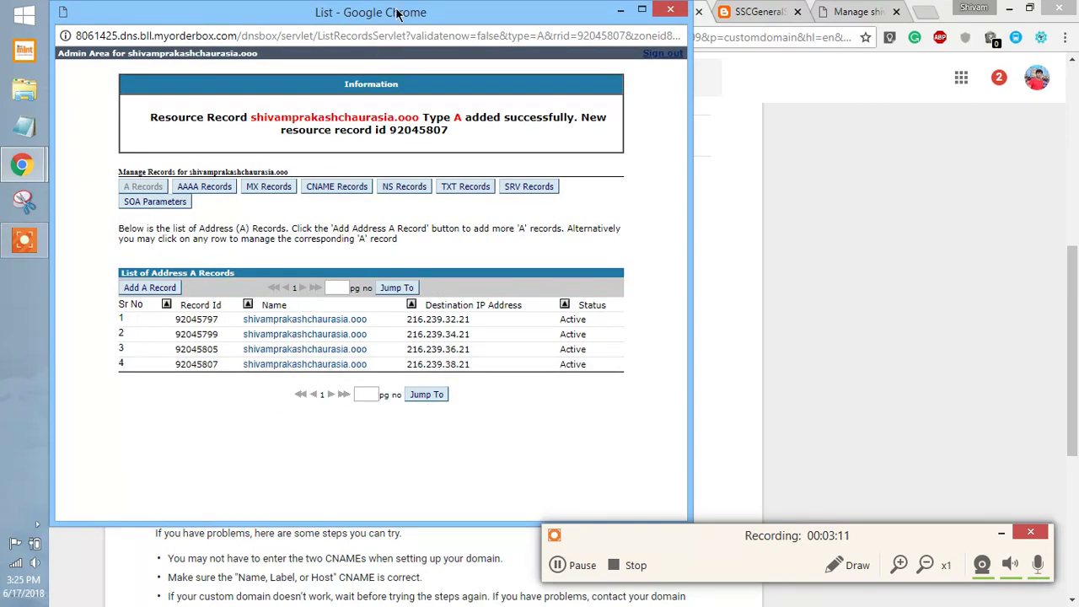
pyautogui.moveTo(397, 12); pyautogui.dragTo(726, 57)
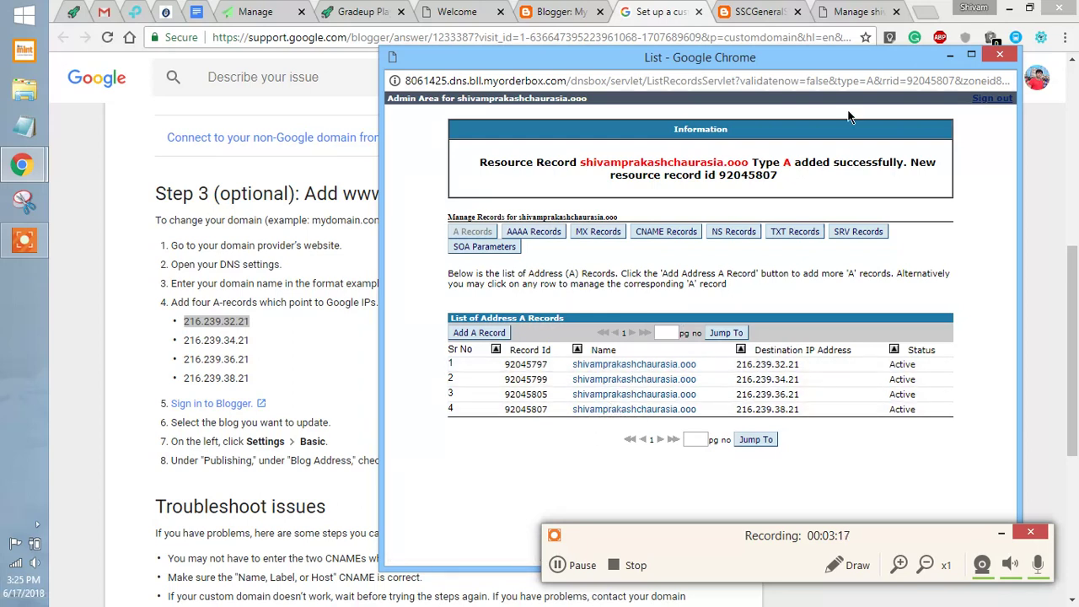
# Minimize the DNS records window and return to the buy.ooo domain management page.
pyautogui.click(947, 57)
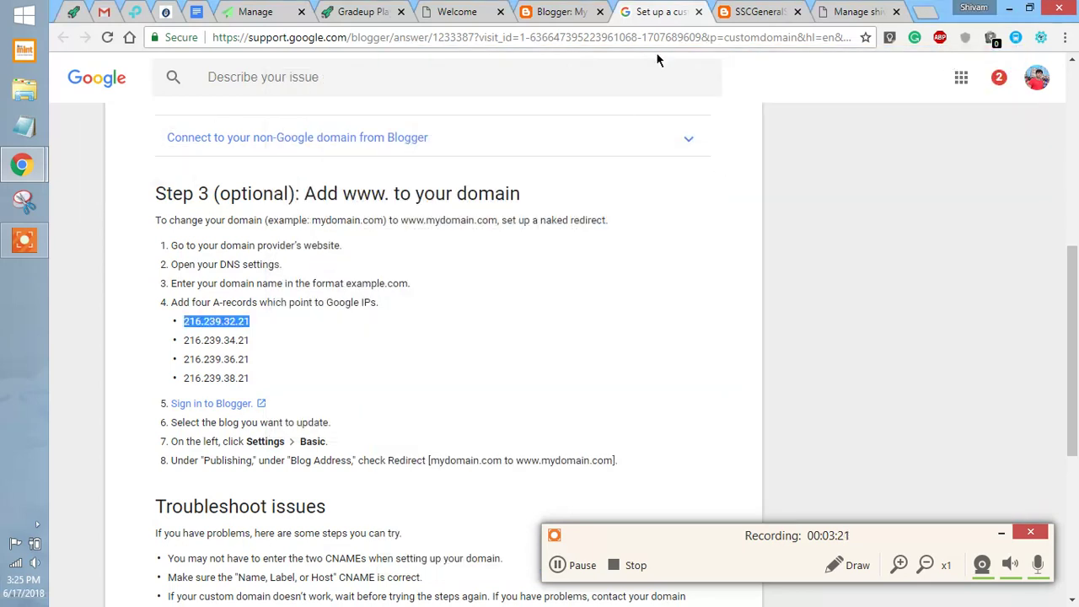
pyautogui.click(845, 10)
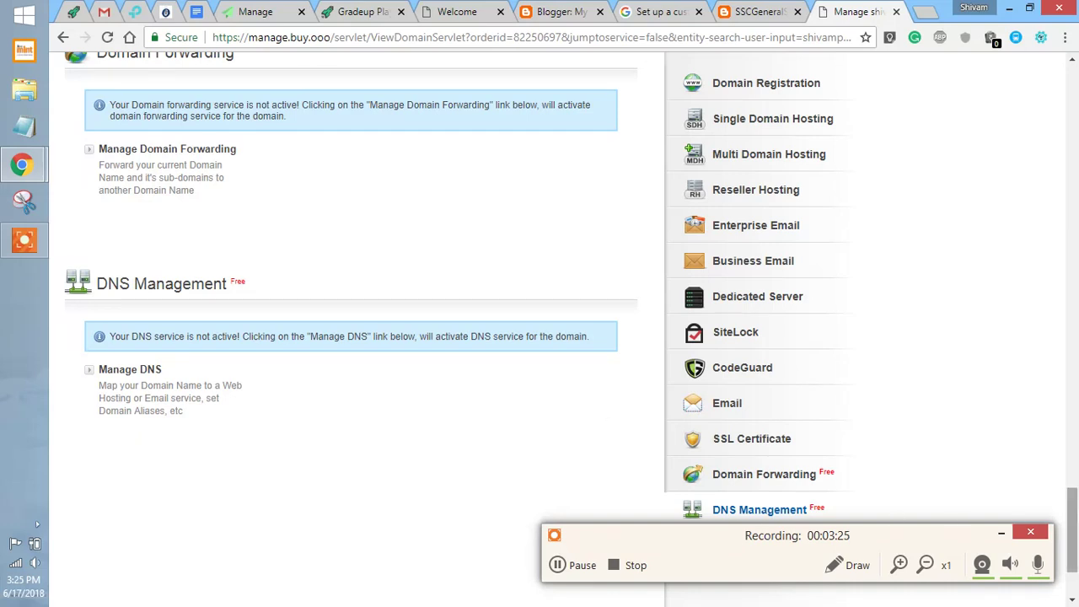
pyautogui.moveTo(1072, 531); pyautogui.dragTo(1072, 398)
pyautogui.scroll(5, 800, 137)
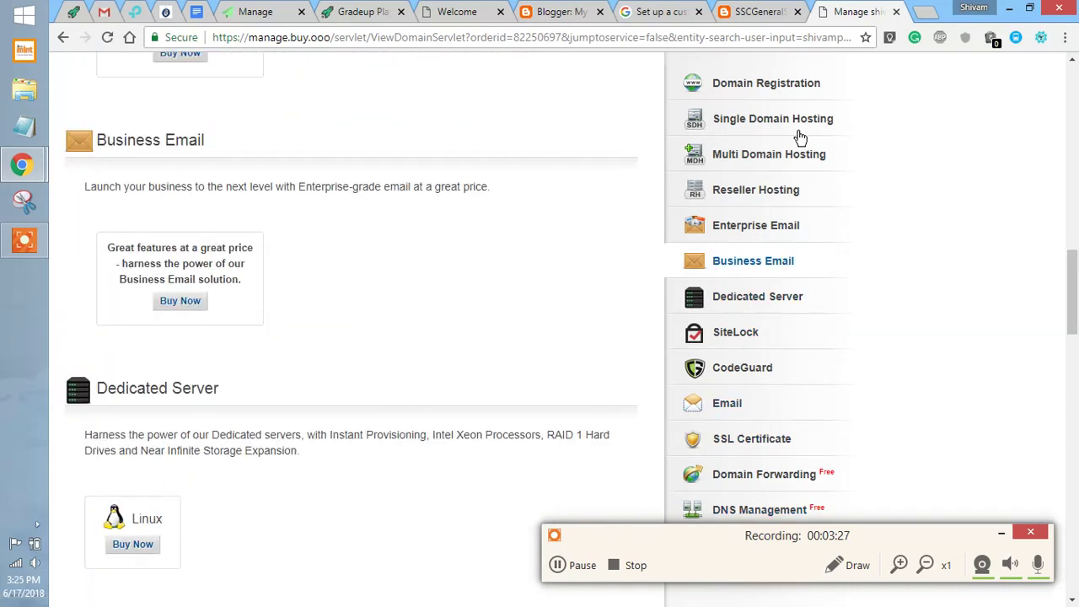
# Type the .ooo domain's www address into Blogger's third-party domain field.
pyautogui.click(579, 8)
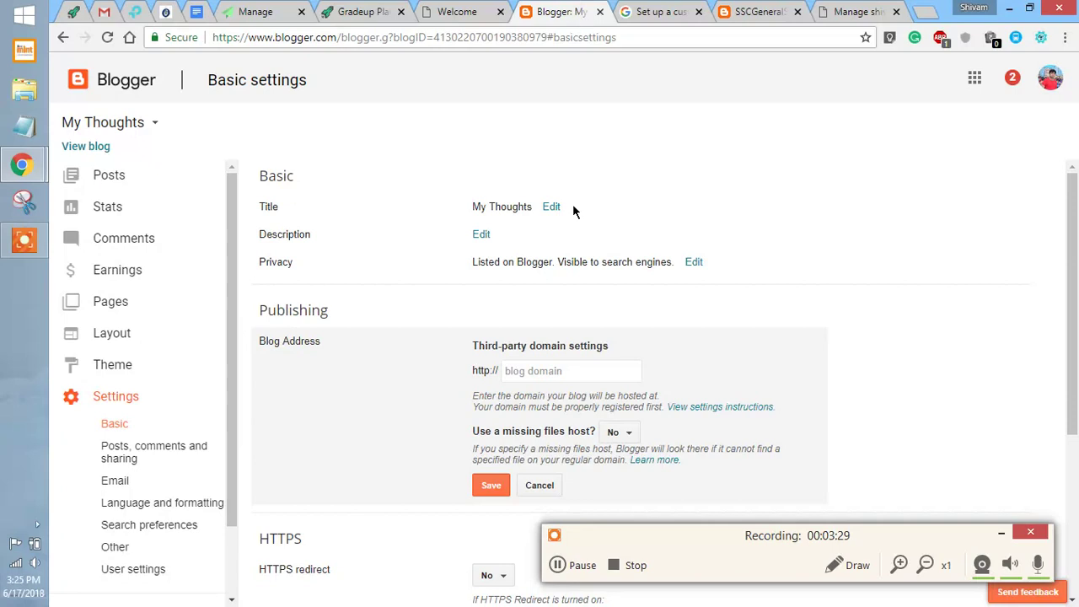
pyautogui.click(536, 368)
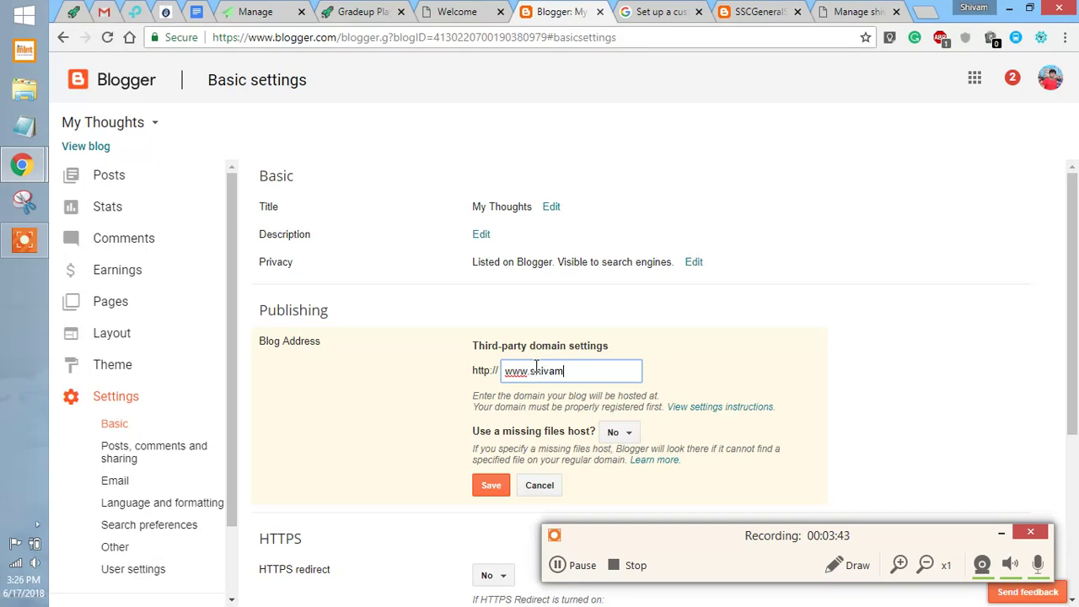
pyautogui.write('prakashchaura')
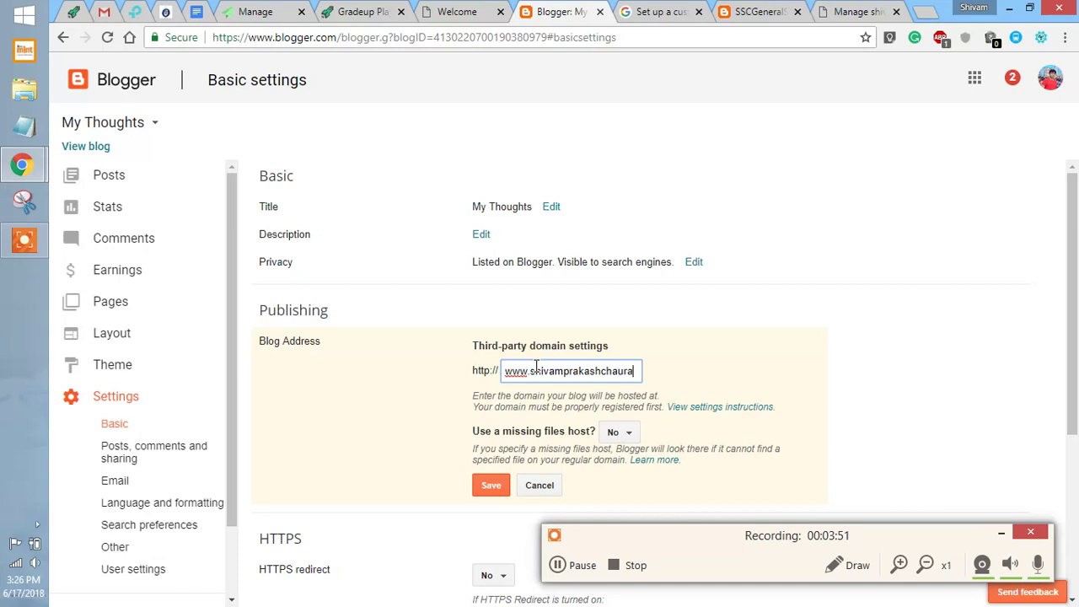
pyautogui.write('sia.com')
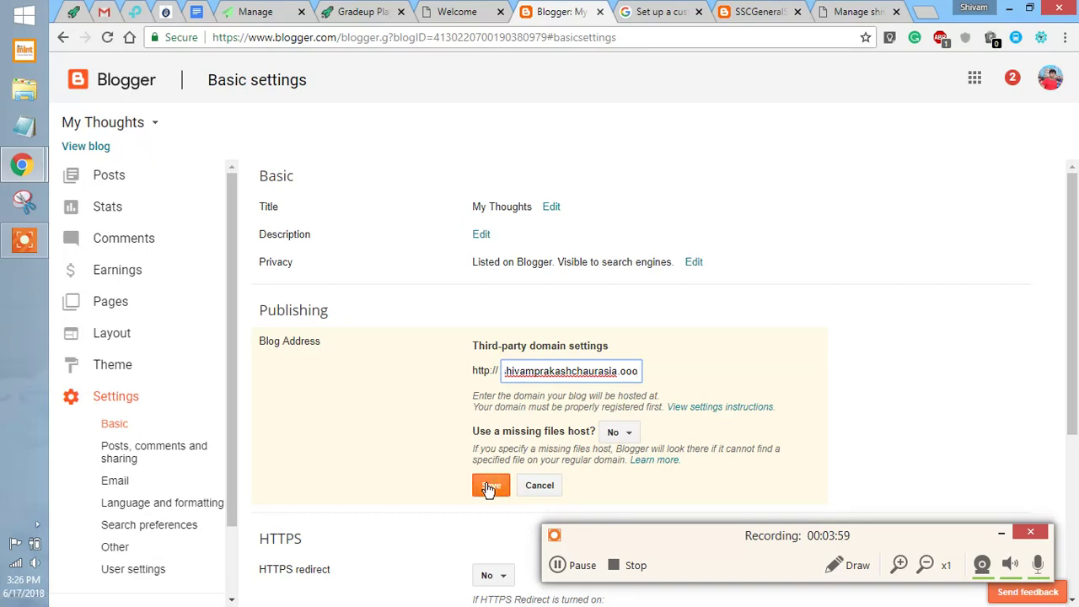
# Save the custom domain and read Blogger's Error 32 listing the two required CNAMEs.
pyautogui.click(488, 488)
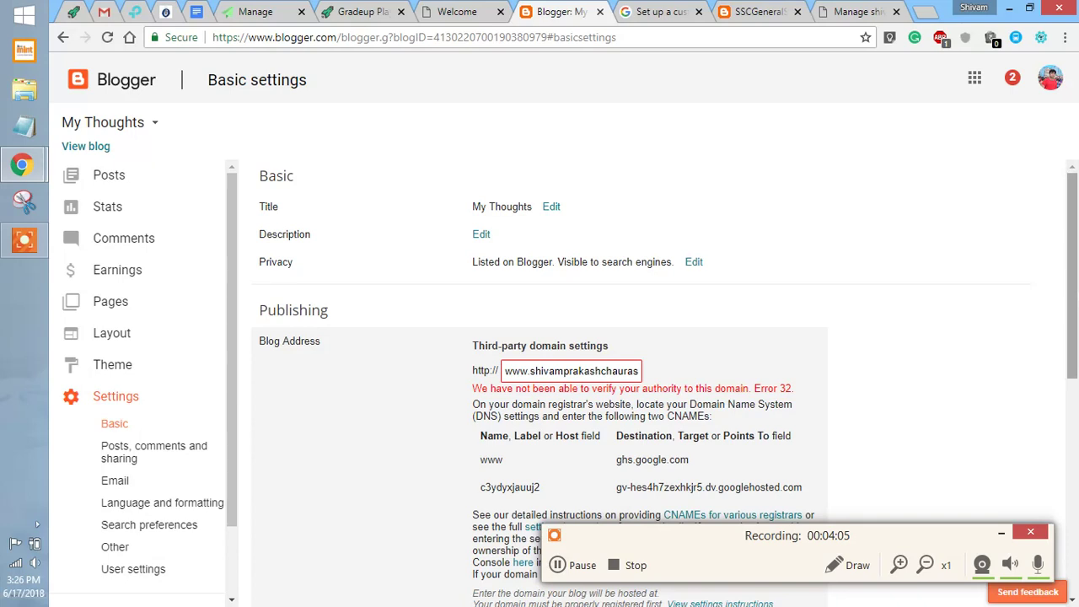
pyautogui.scroll(-3, 725, 354)
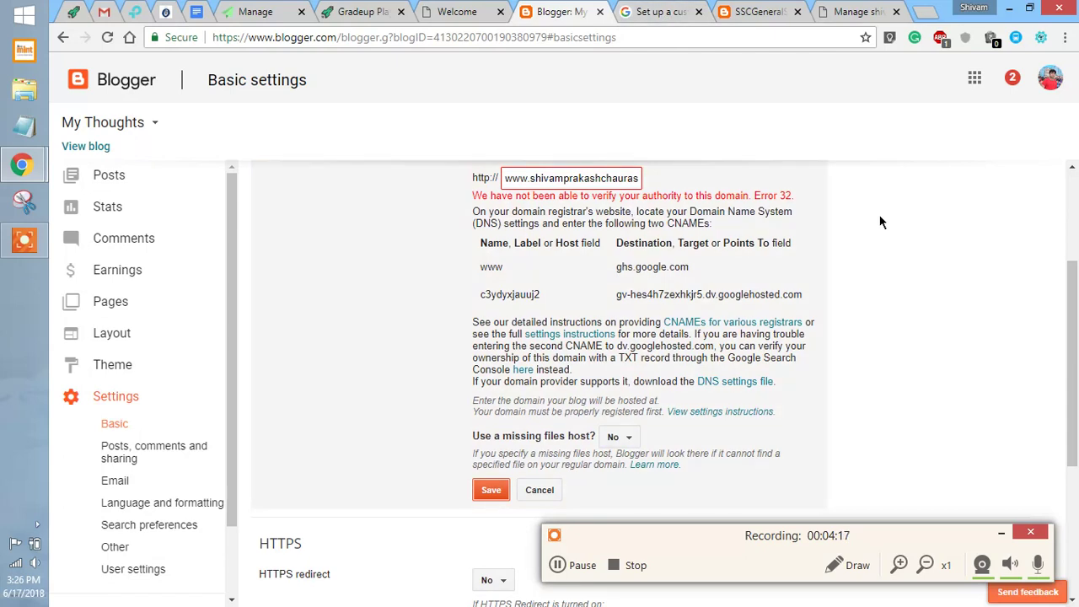
pyautogui.hotkey('alt', 'Tab')
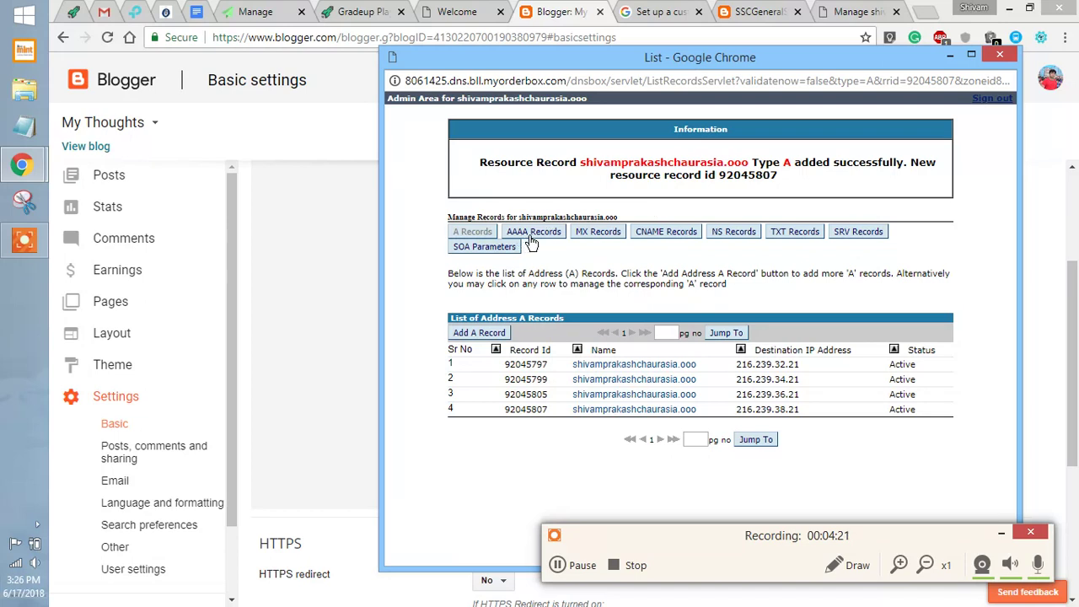
# Start a new CNAME record and copy the www host from Blogger's instructions.
pyautogui.click(665, 233)
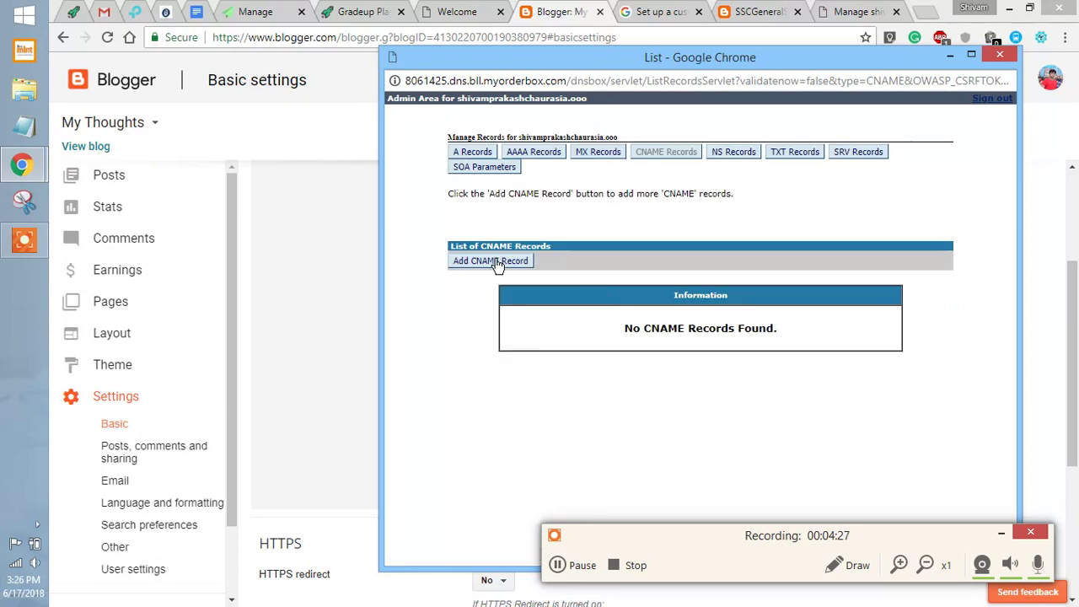
pyautogui.click(496, 262)
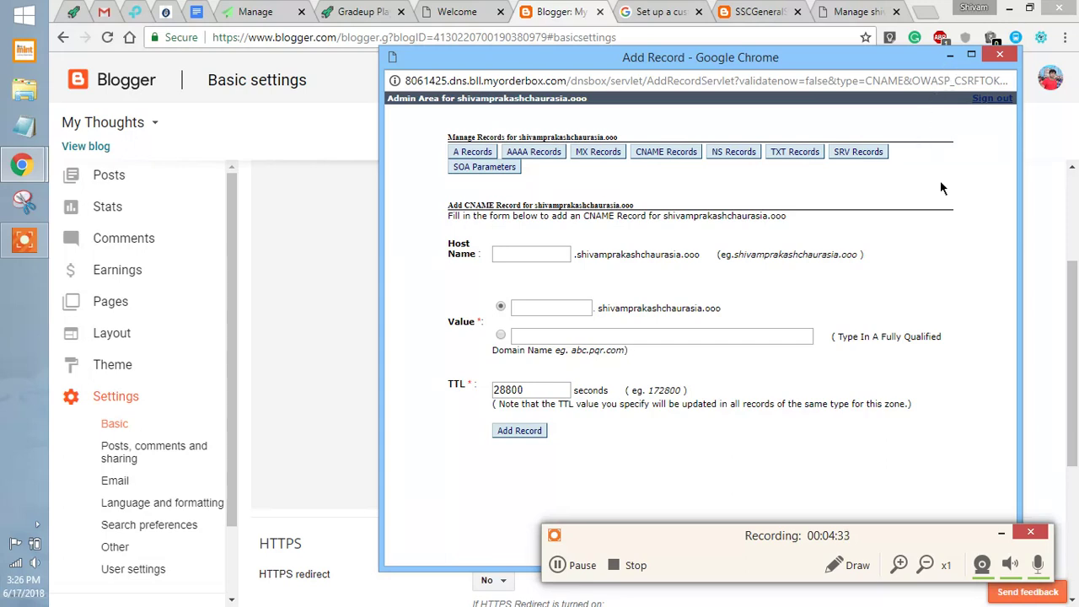
pyautogui.hotkey('ctrl', 'w')
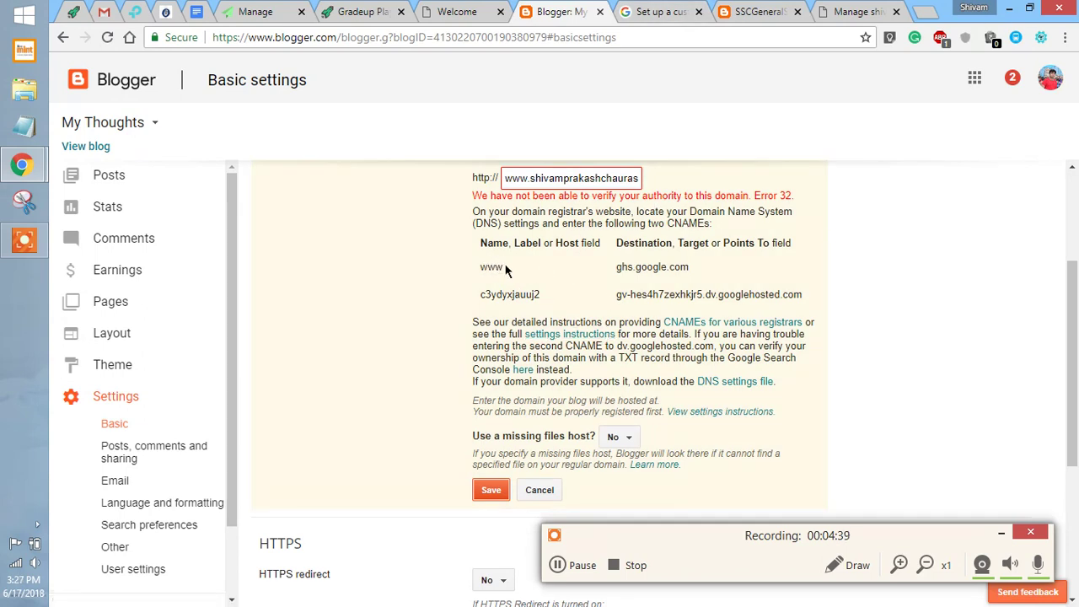
pyautogui.moveTo(505, 268); pyautogui.dragTo(478, 268)
pyautogui.hotkey('alt', 'Tab')
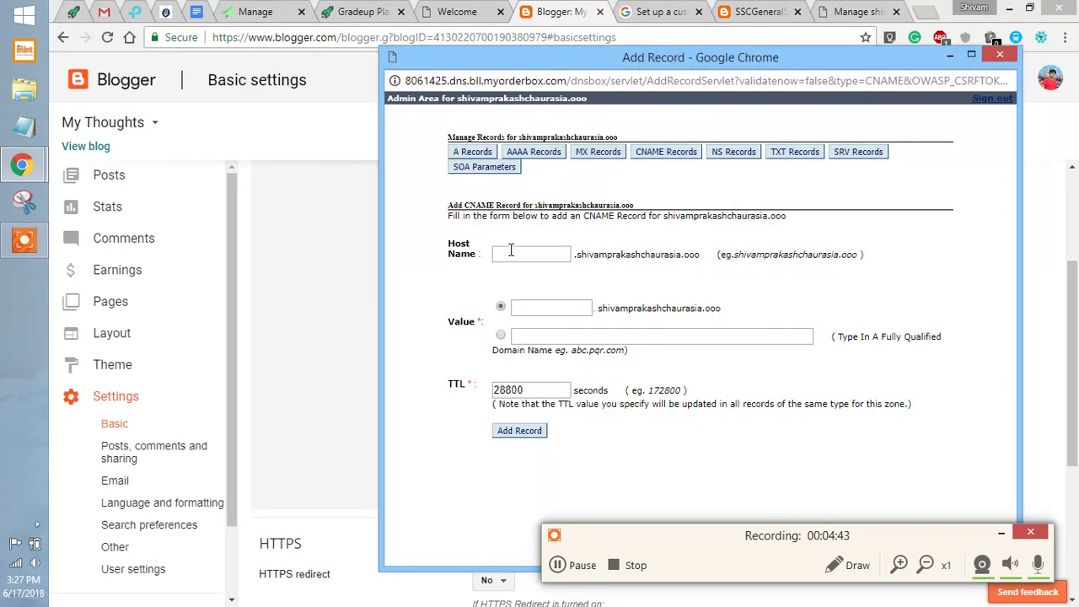
# Save the CNAME with host www and FQDN value ghs.google.com.
pyautogui.click(511, 251)
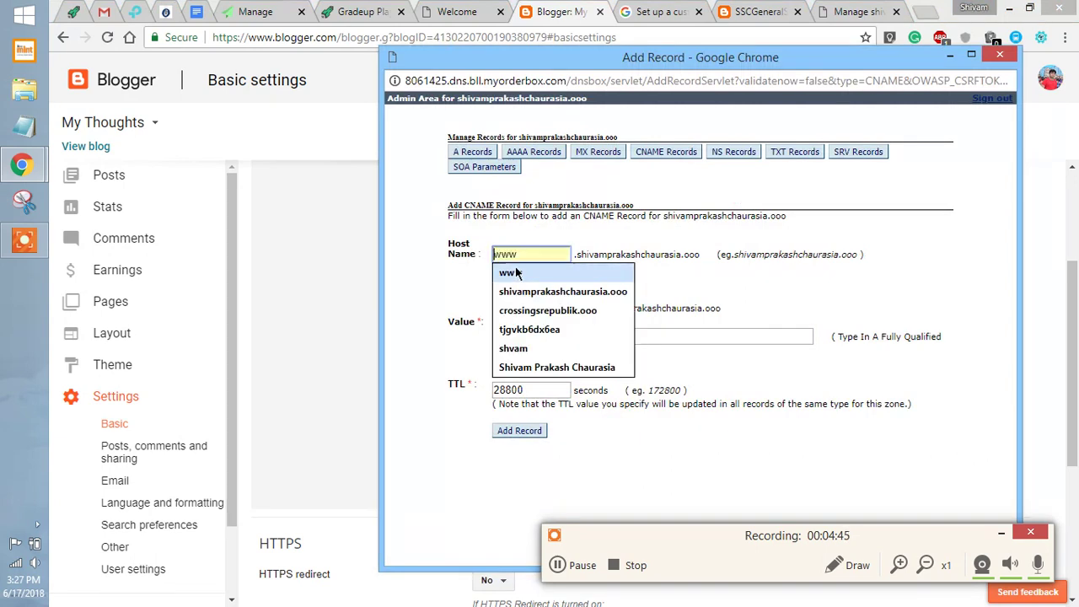
pyautogui.click(516, 275)
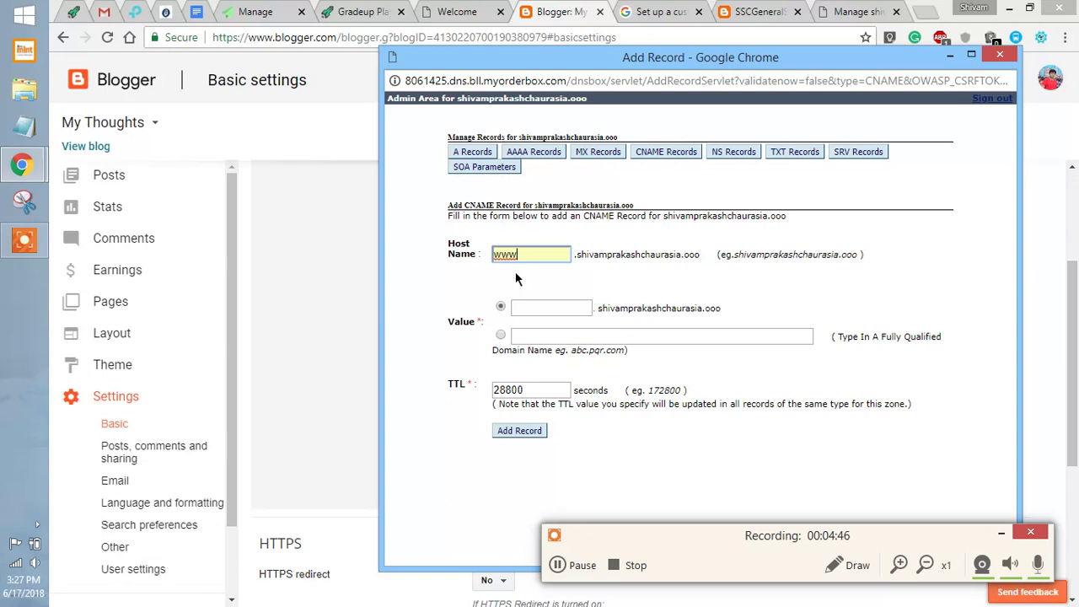
pyautogui.click(505, 338)
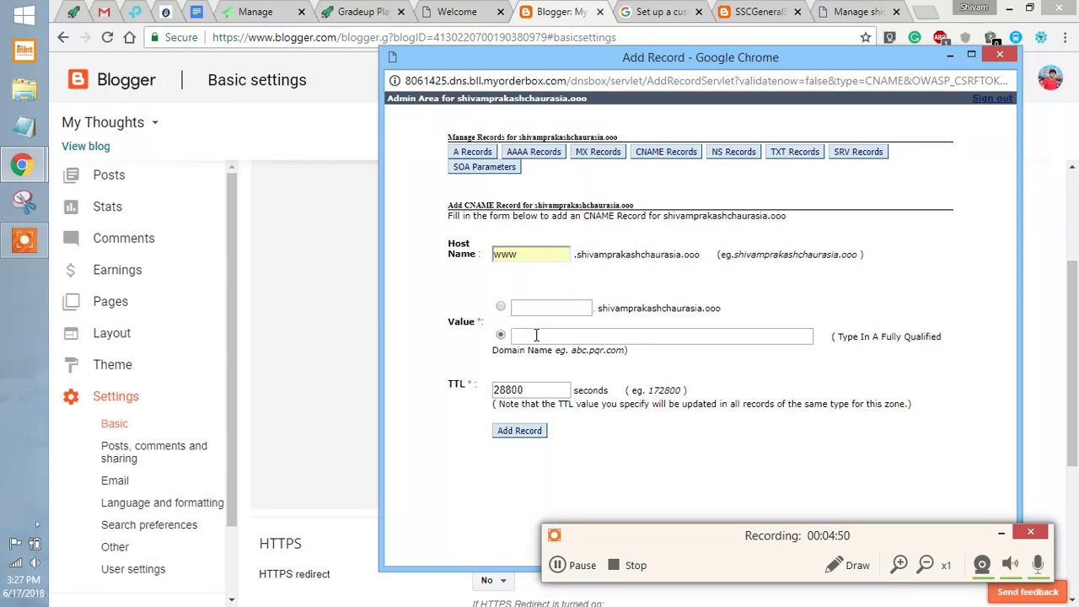
pyautogui.click(550, 336)
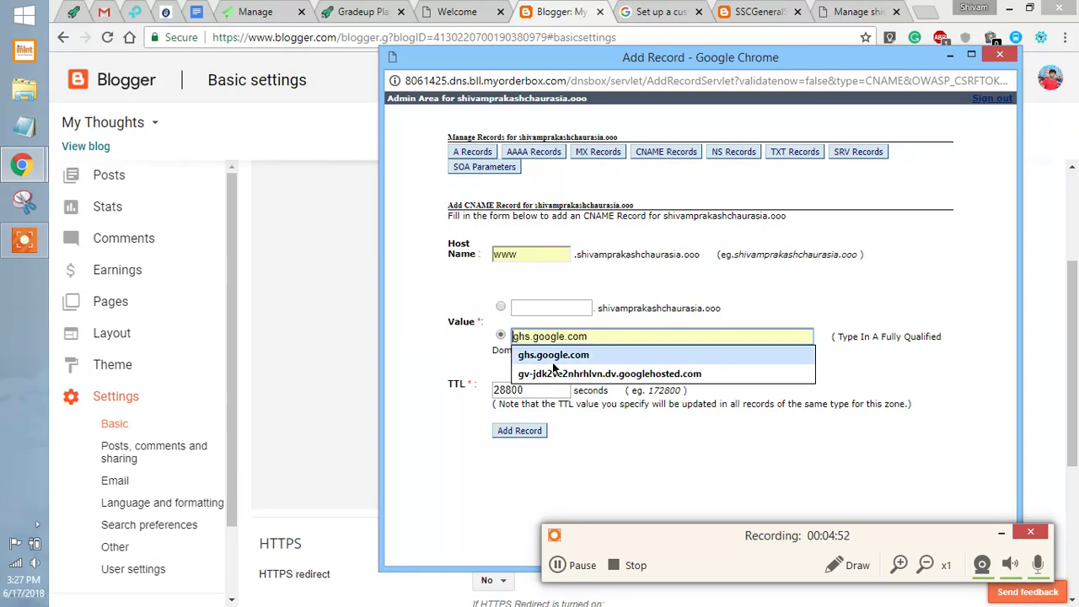
pyautogui.click(553, 362)
pyautogui.hotkey('alt', 'Tab')
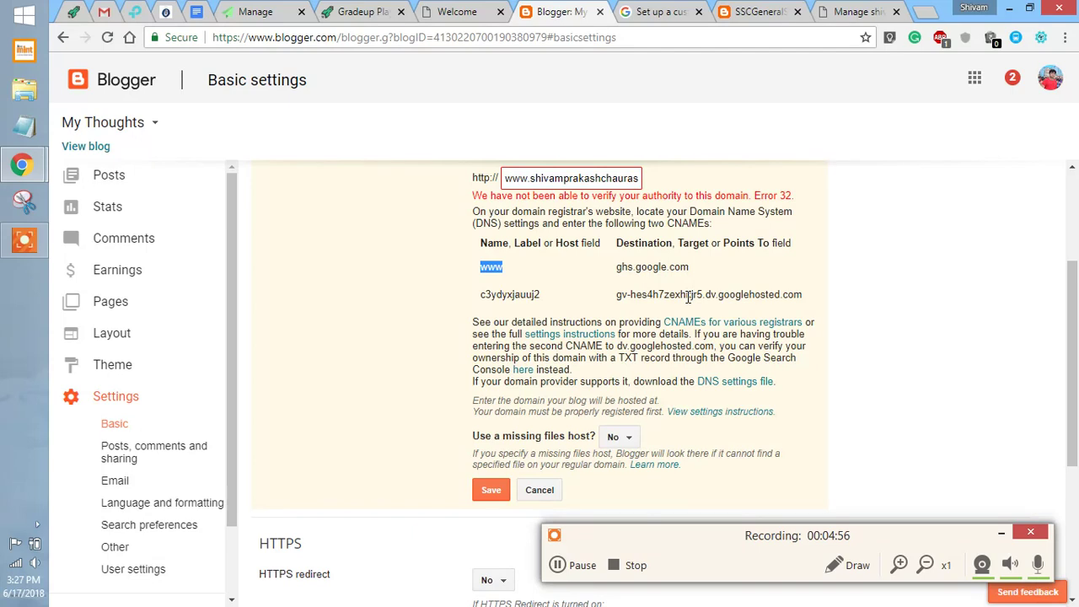
pyautogui.hotkey('alt', 'Tab')
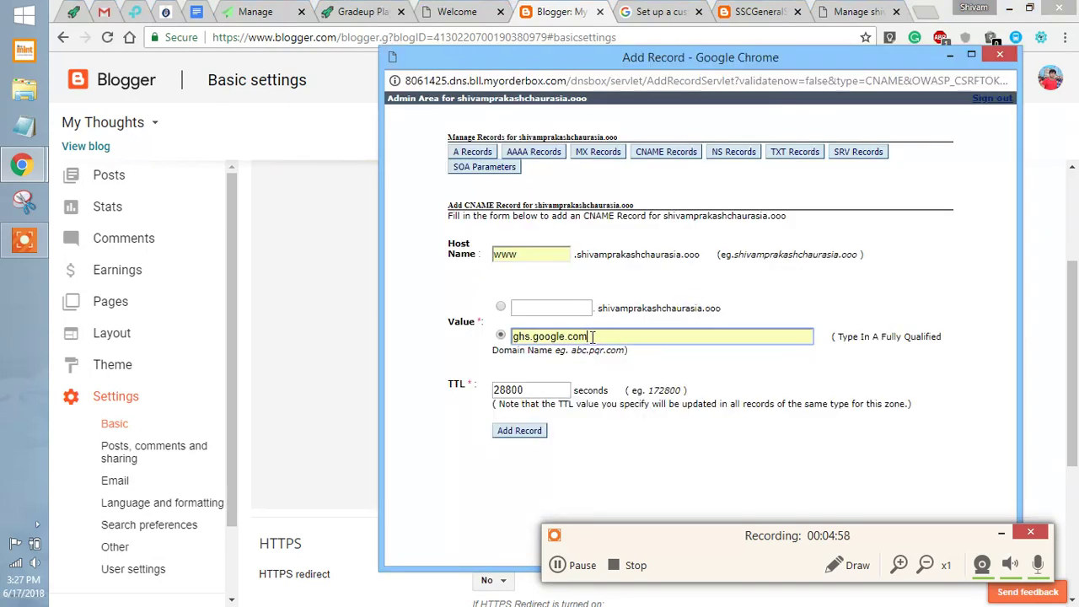
pyautogui.click(509, 435)
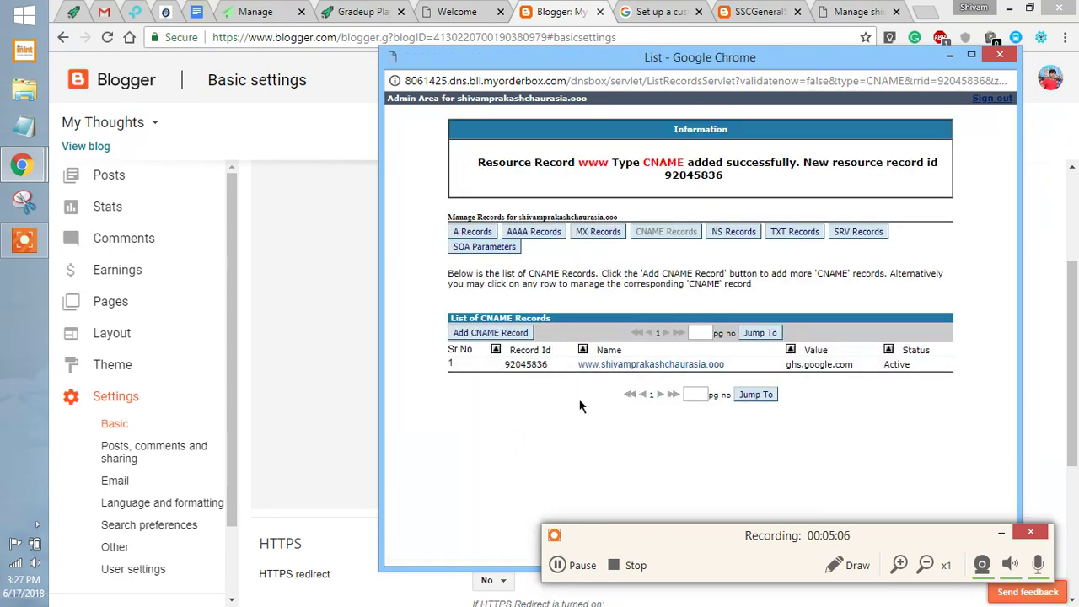
# Start a new CNAME record and paste Blogger's second host name into it.
pyautogui.click(479, 338)
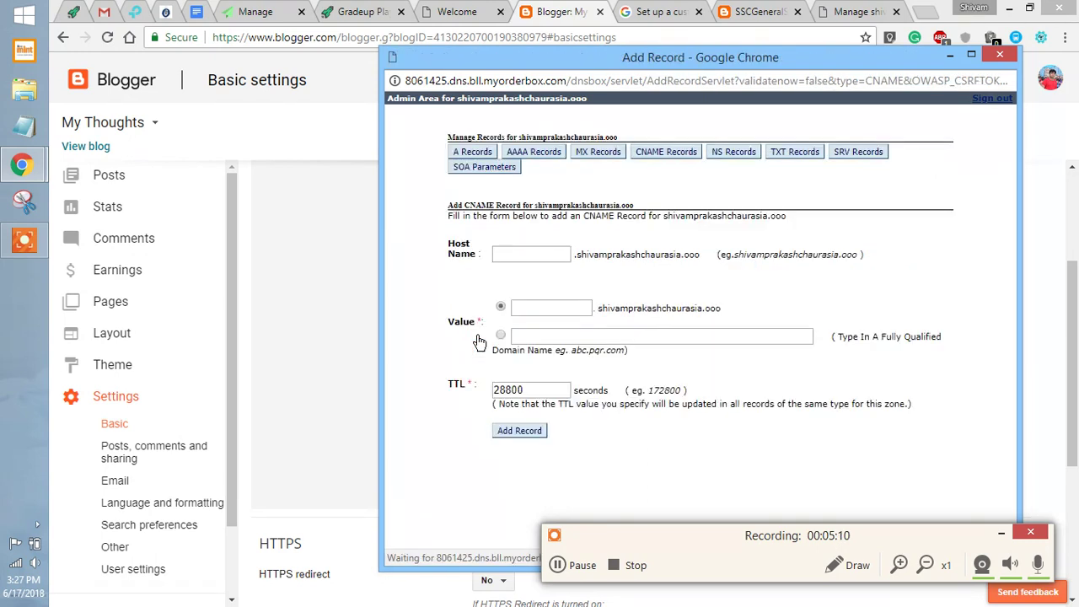
pyautogui.click(531, 251)
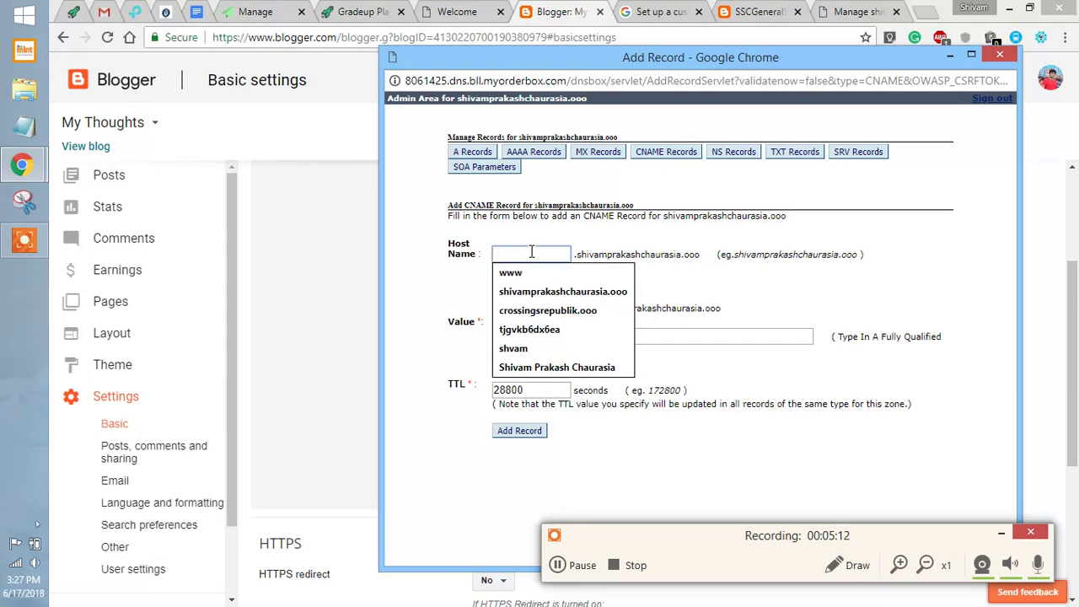
pyautogui.hotkey('alt', 'Tab')
pyautogui.doubleClick(491, 266)
pyautogui.moveTo(545, 297); pyautogui.dragTo(478, 299)
pyautogui.hotkey('ctrl', 'c')
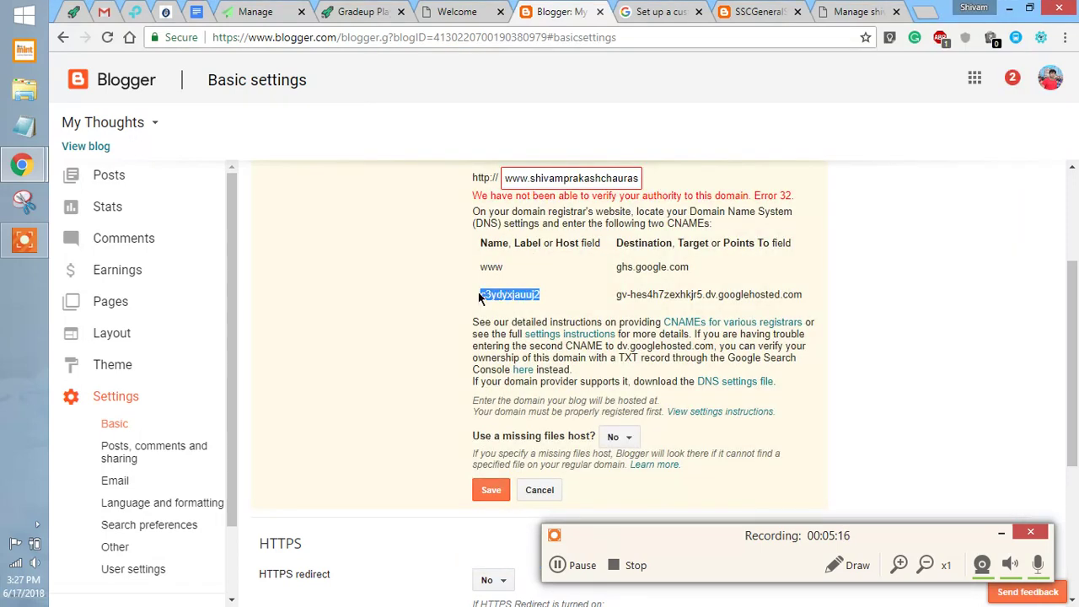
pyautogui.hotkey('alt', 'Tab')
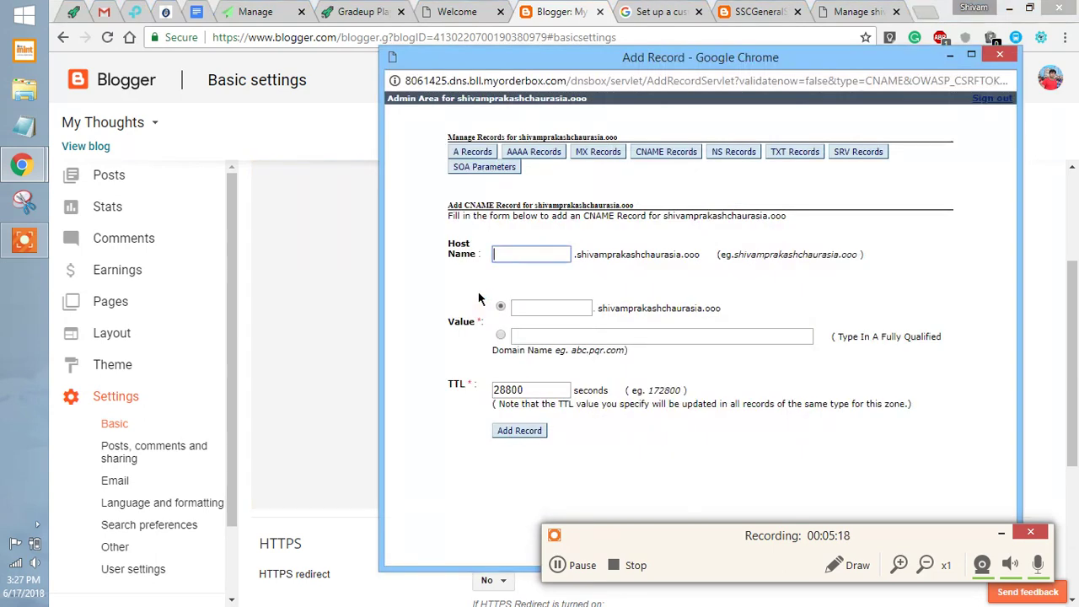
pyautogui.hotkey('ctrl', 'v')
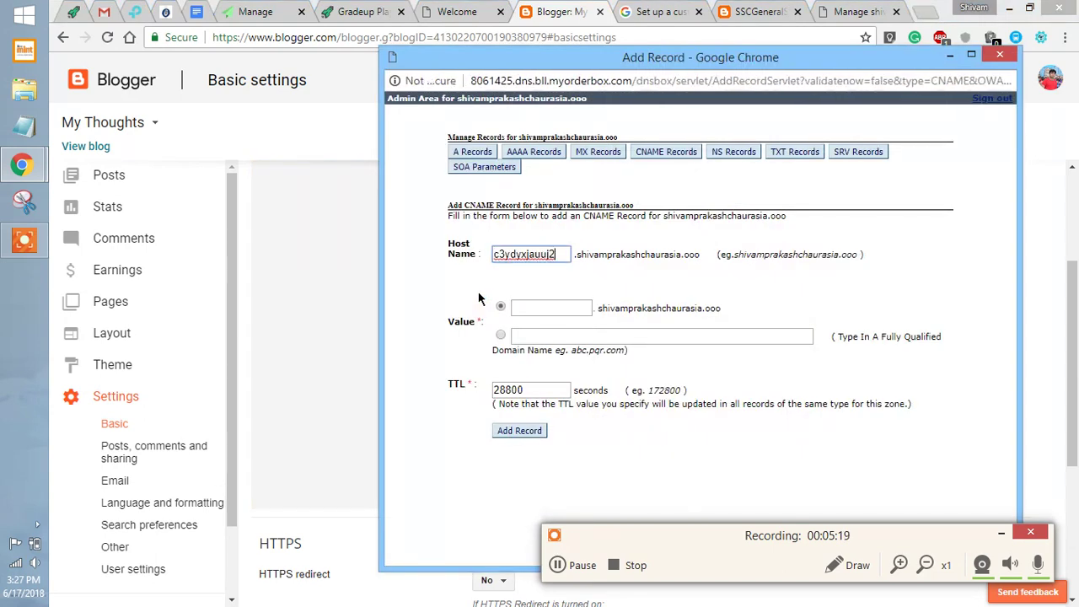
# Point the record at Blogger's googlehosted.com destination and save it.
pyautogui.click(502, 335)
pyautogui.click(528, 338)
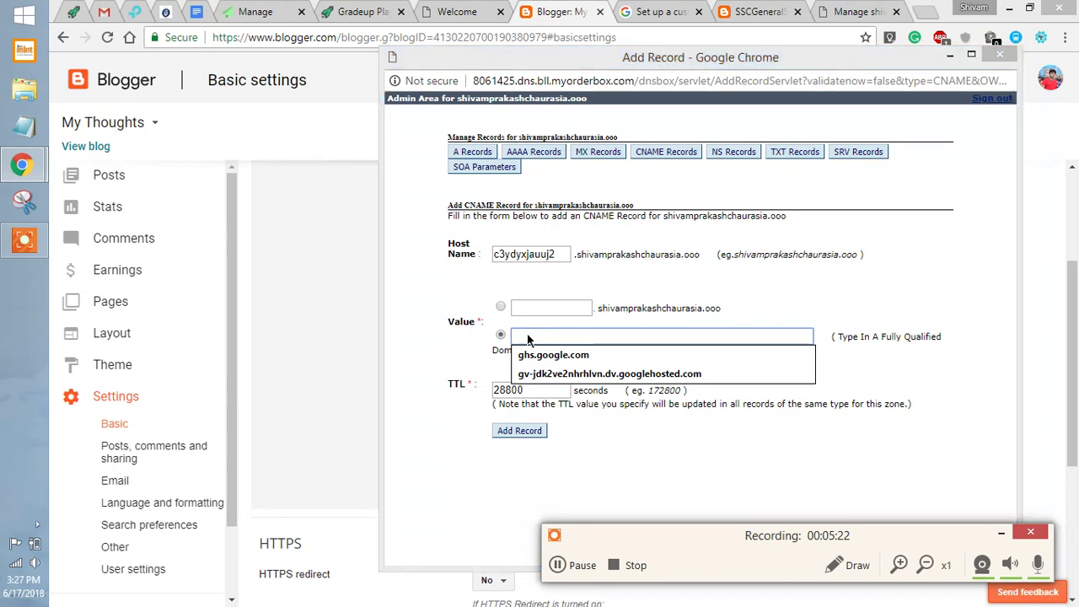
pyautogui.hotkey('alt', 'Tab')
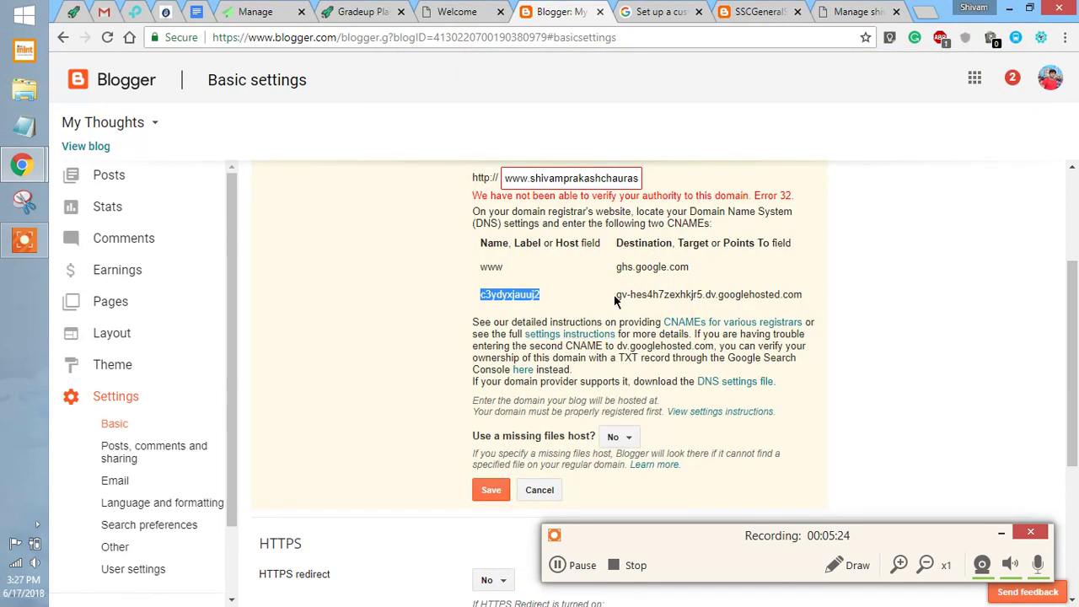
pyautogui.moveTo(615, 299); pyautogui.dragTo(804, 305)
pyautogui.hotkey('ctrl', 'c')
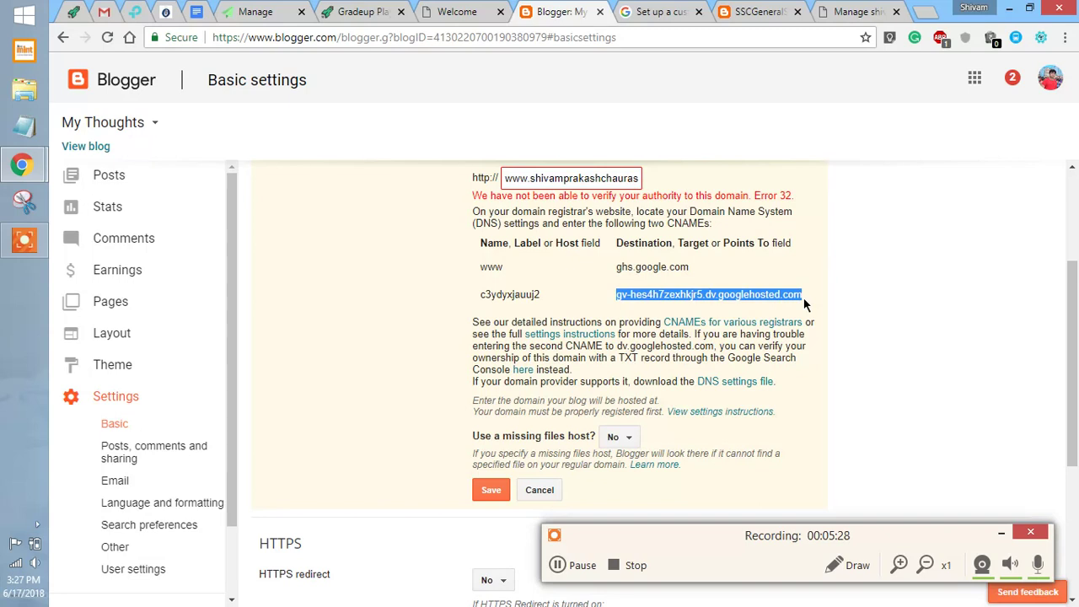
pyautogui.hotkey('alt', 'Tab')
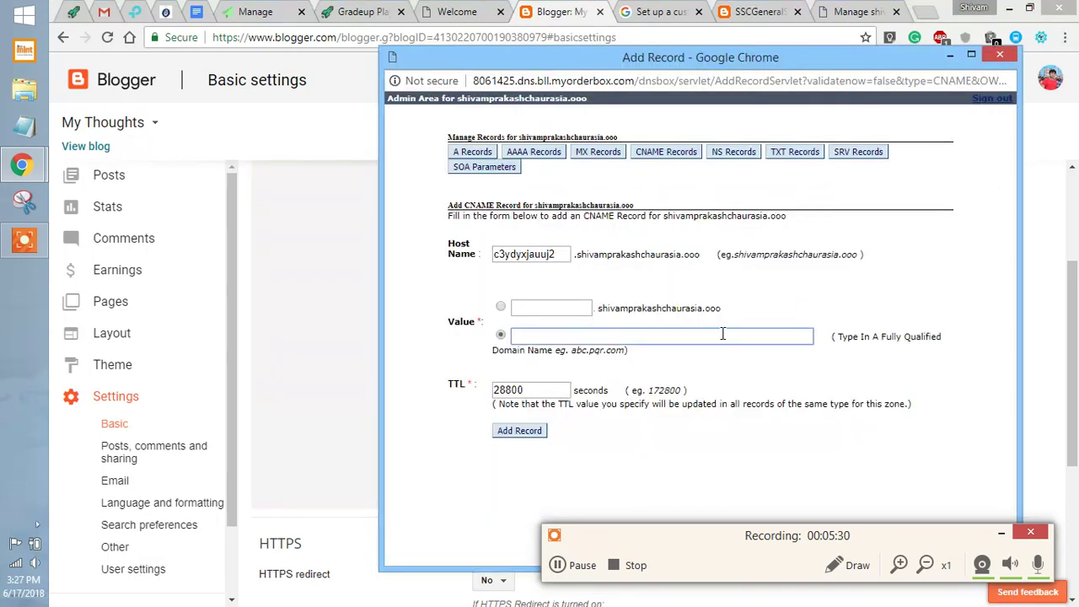
pyautogui.hotkey('ctrl', 'v')
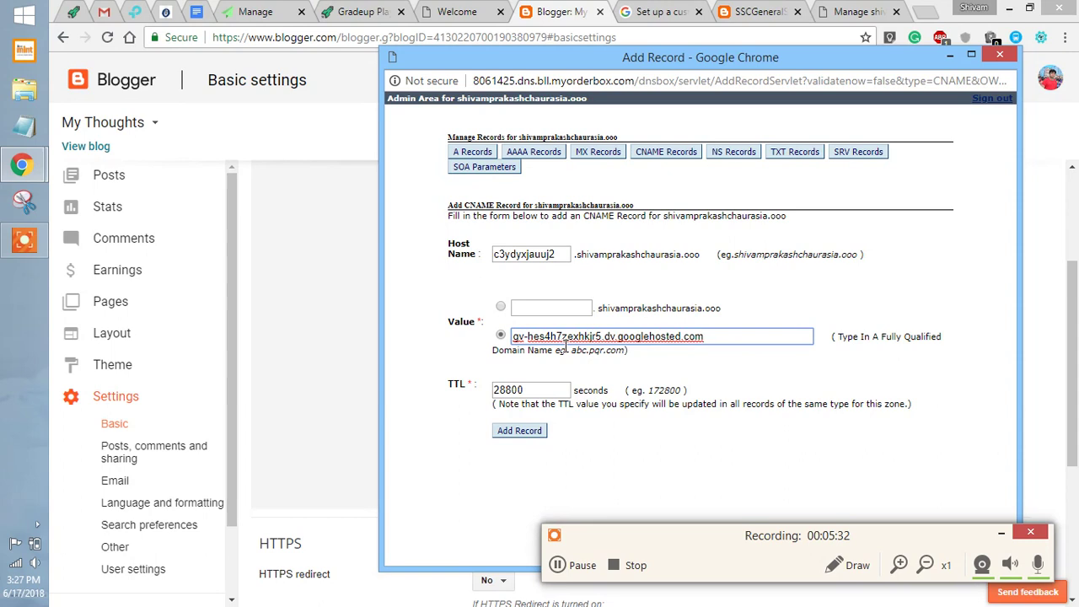
pyautogui.click(536, 431)
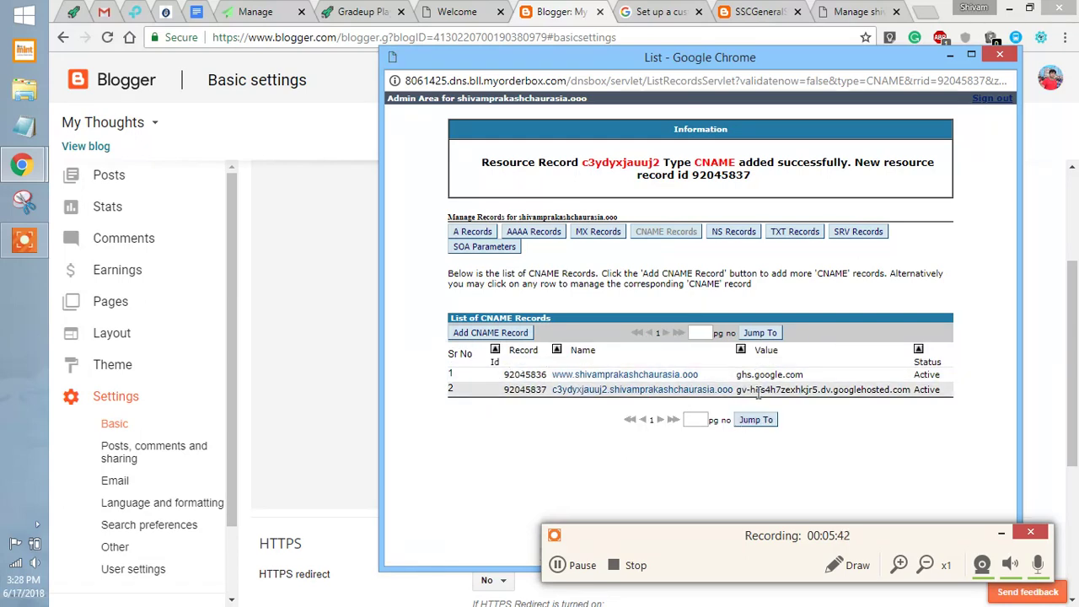
# Close the DNS record list and return from the domain page to the account home.
pyautogui.click(997, 57)
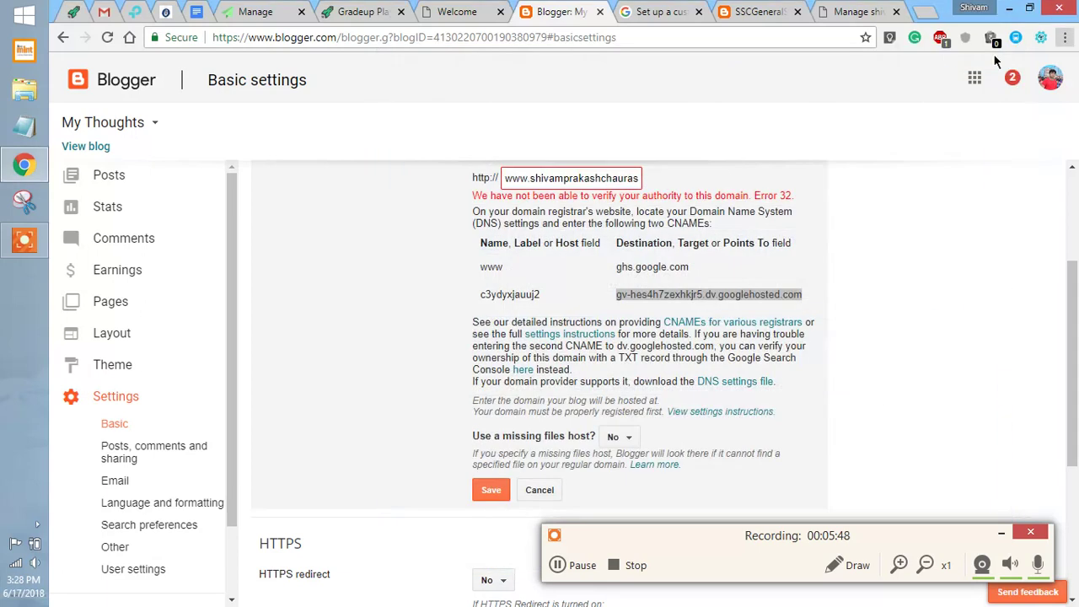
pyautogui.click(858, 10)
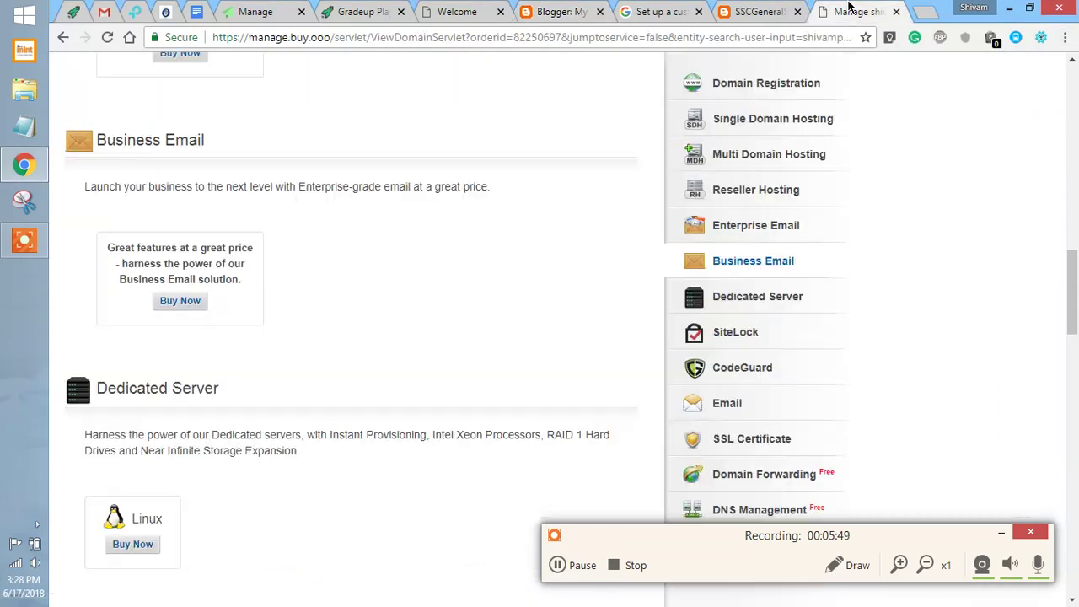
pyautogui.click(741, 438)
pyautogui.scroll(-7, 350, 337)
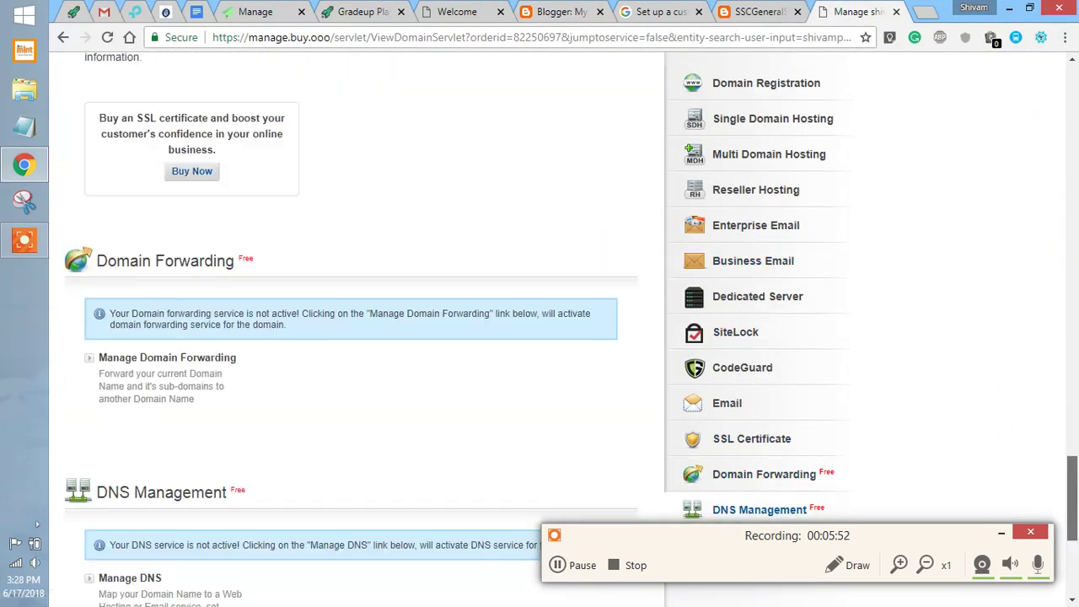
pyautogui.click(742, 367)
pyautogui.scroll(20, 350, 337)
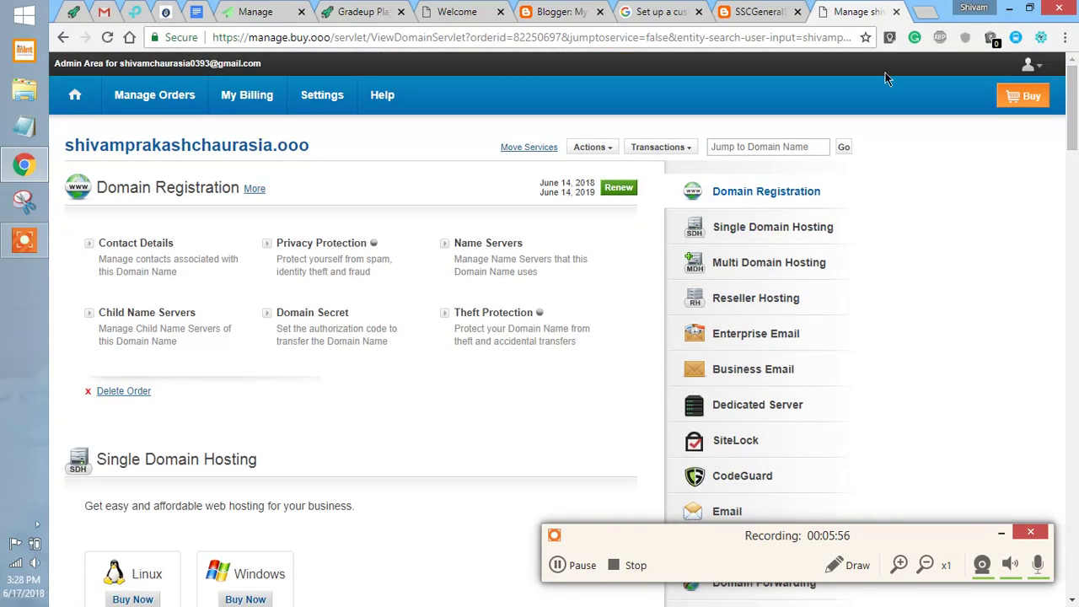
pyautogui.click(95, 98)
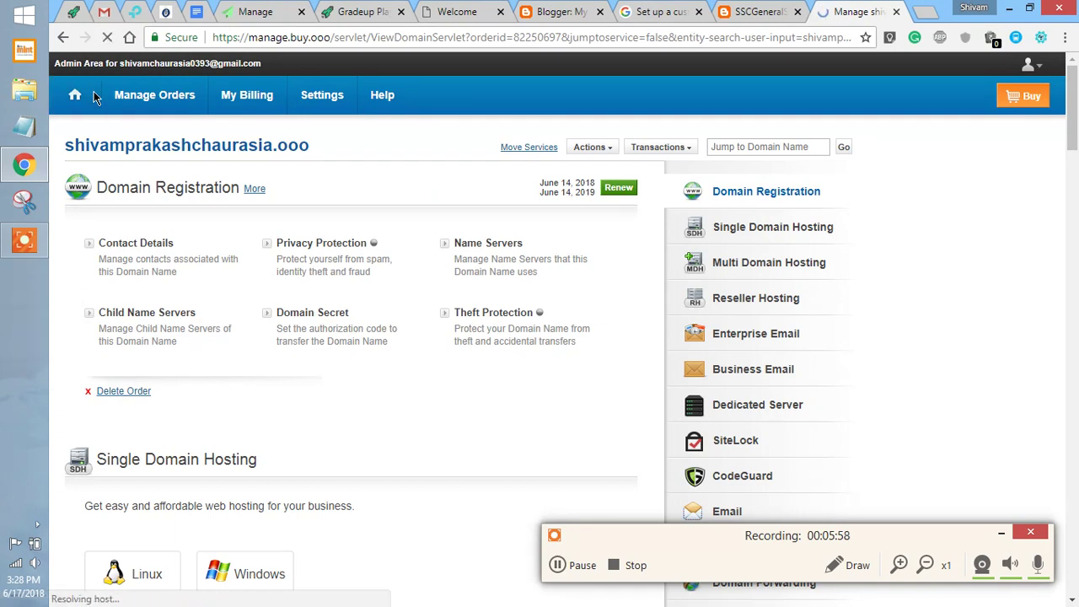
# Save the blog's custom domain setting again in Blogger's basic settings.
pyautogui.click(672, 8)
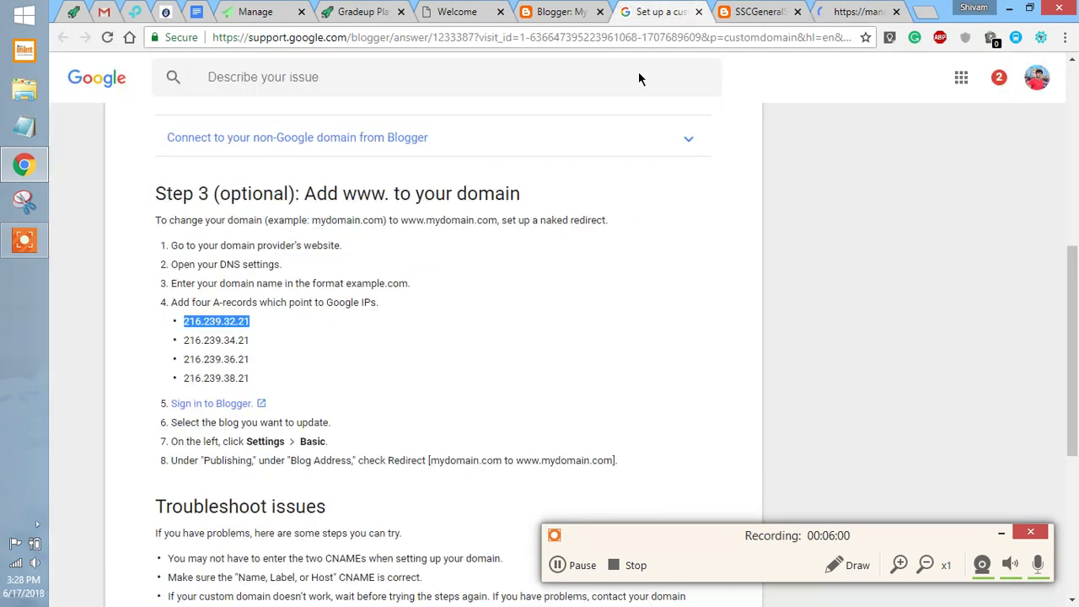
pyautogui.click(553, 9)
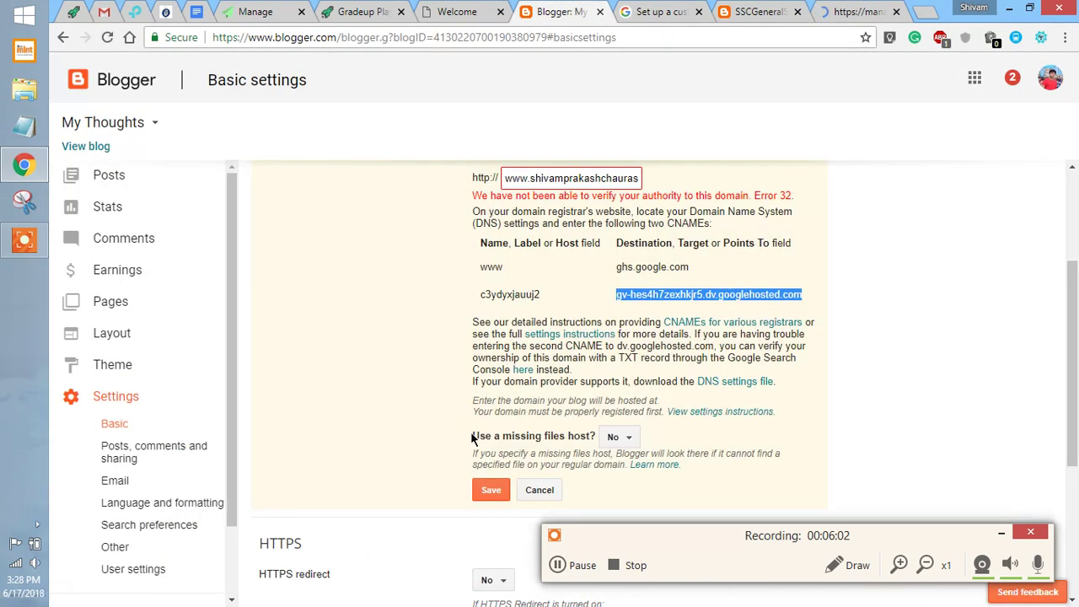
pyautogui.click(493, 501)
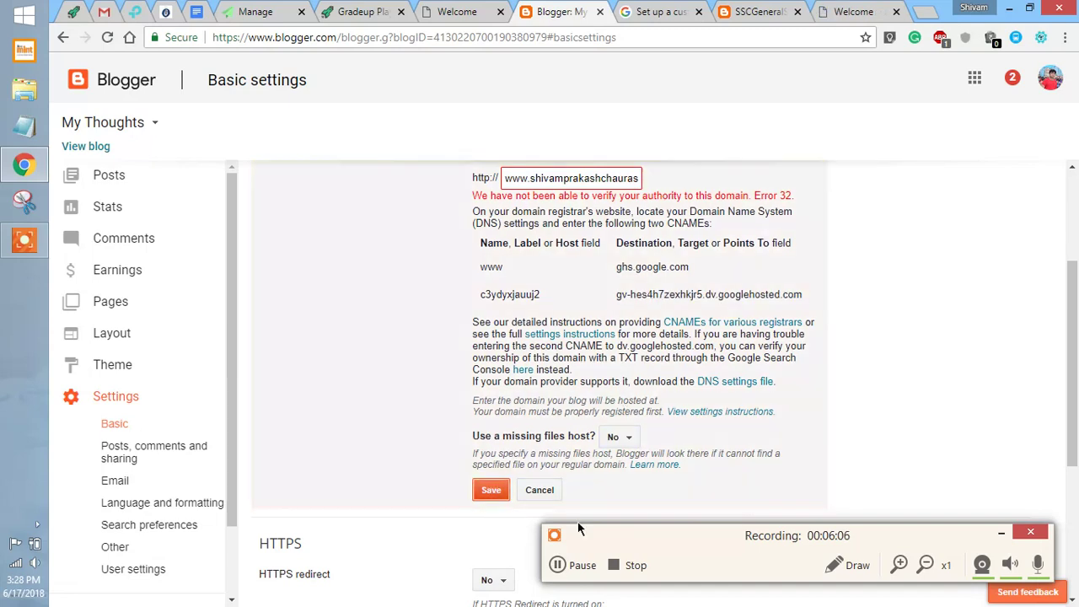
# Return to buy.ooo and open the account home dashboard.
pyautogui.click(573, 562)
pyautogui.click(573, 565)
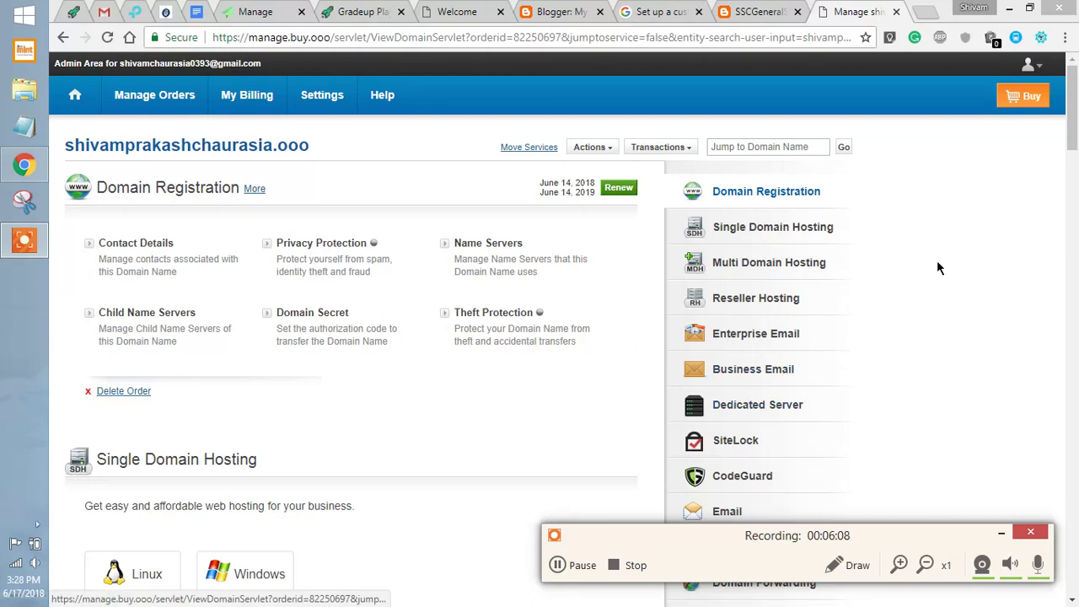
pyautogui.moveTo(1074, 141); pyautogui.dragTo(1074, 458)
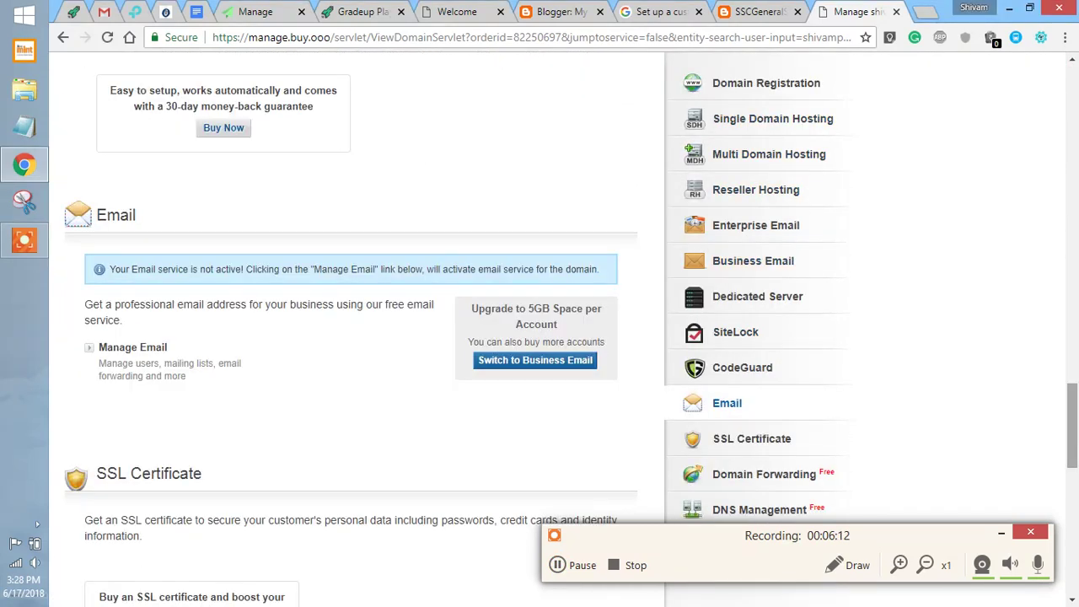
pyautogui.scroll(20, 388, 94)
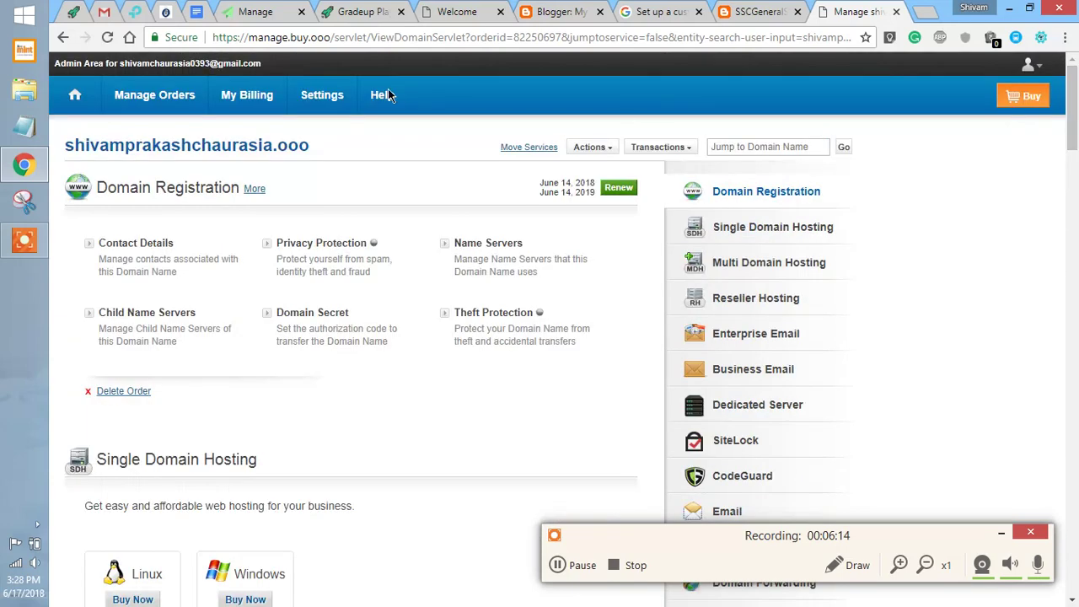
pyautogui.click(73, 107)
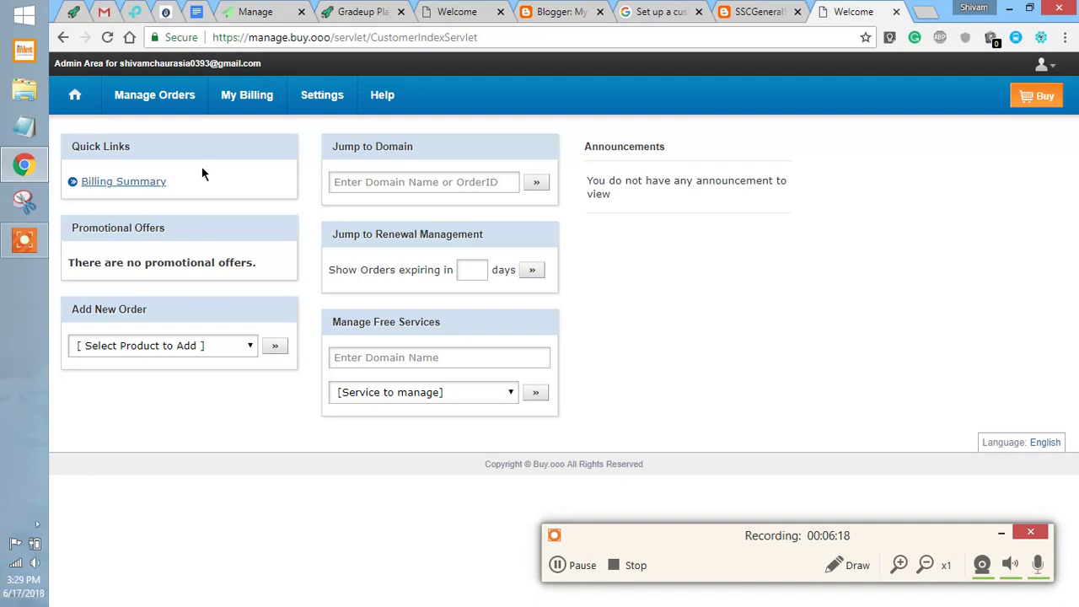
# Jump to the blog's .ooo domain management page and scroll to DNS Management.
pyautogui.click(346, 180)
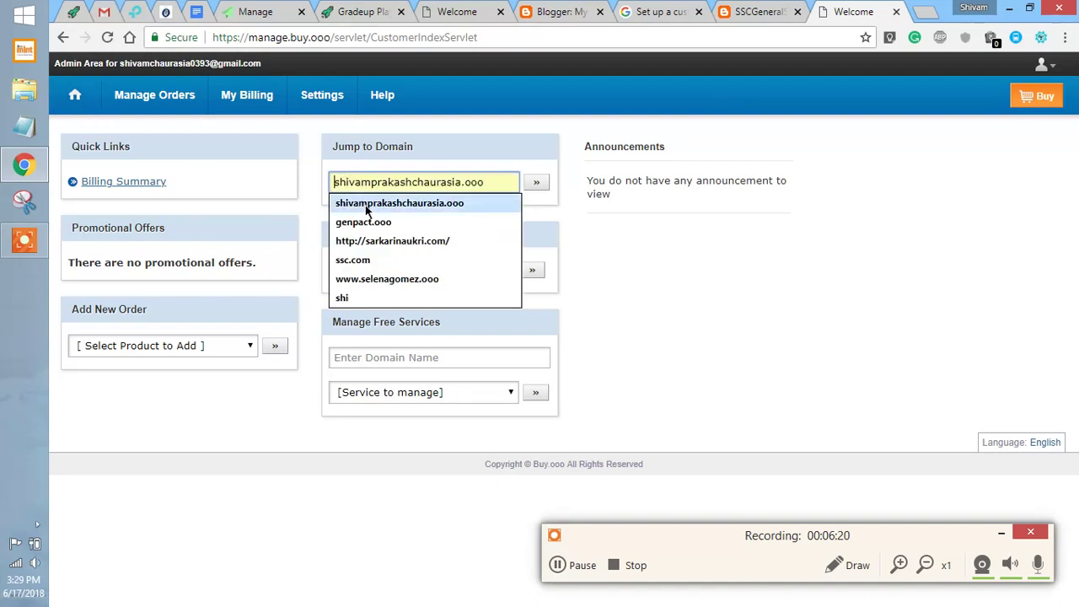
pyautogui.click(362, 203)
pyautogui.click(536, 186)
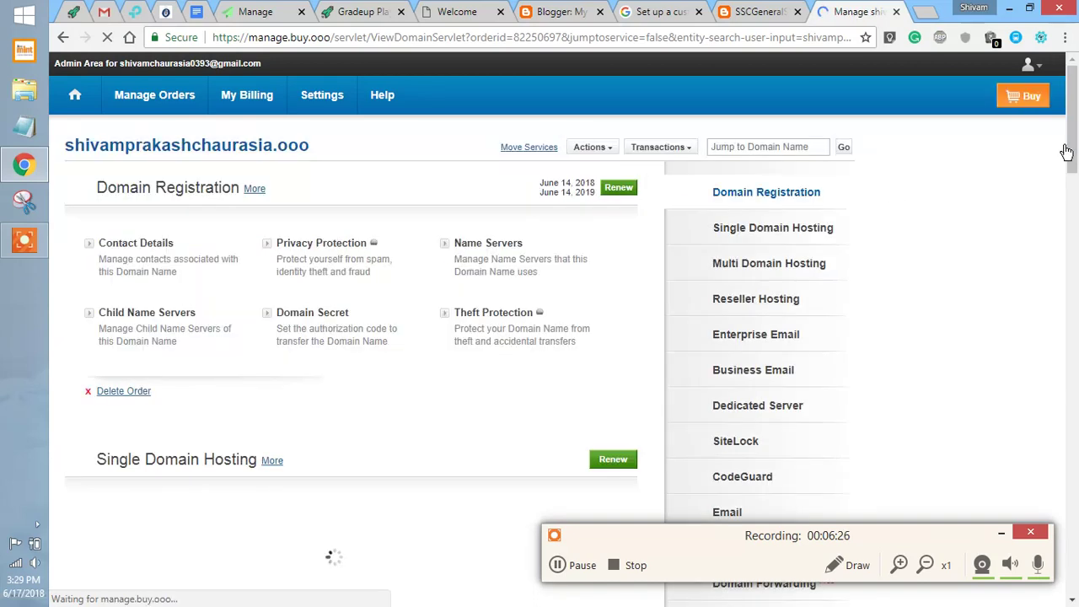
pyautogui.click(1074, 211)
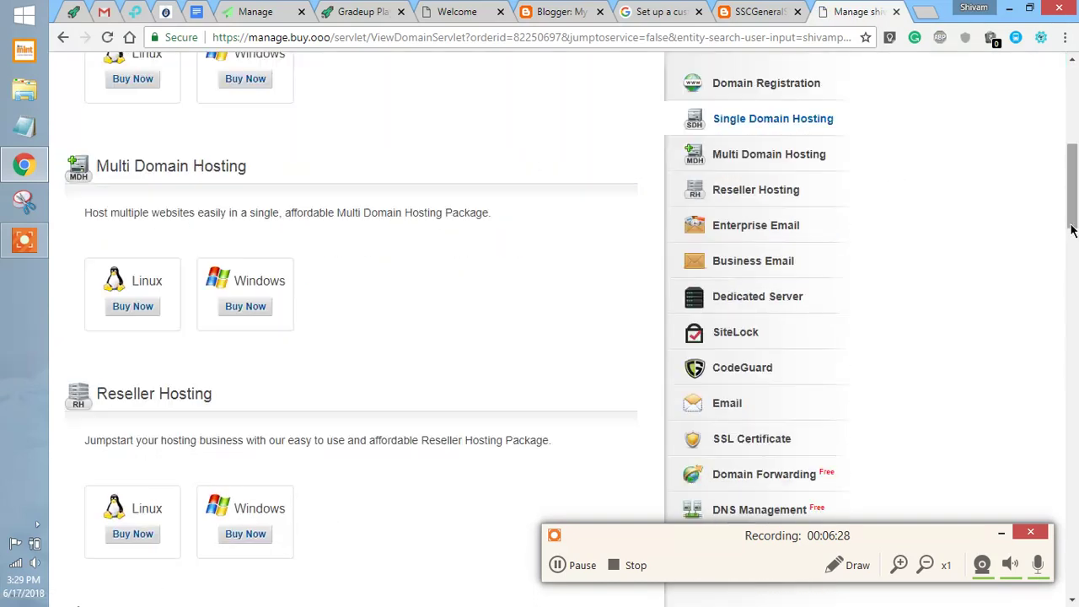
pyautogui.moveTo(1074, 196); pyautogui.dragTo(1011, 509)
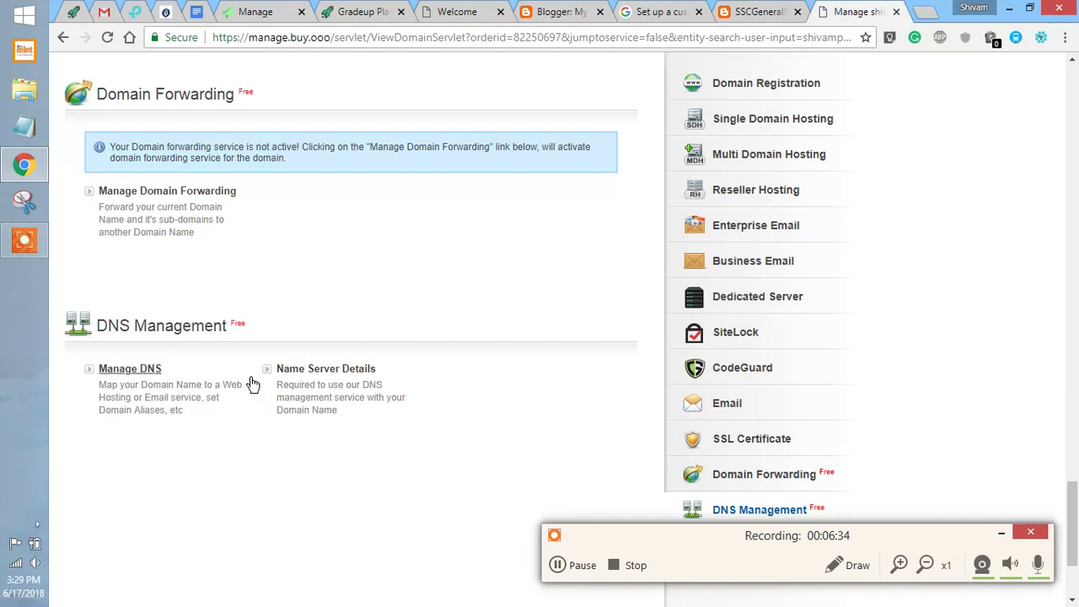
pyautogui.click(329, 372)
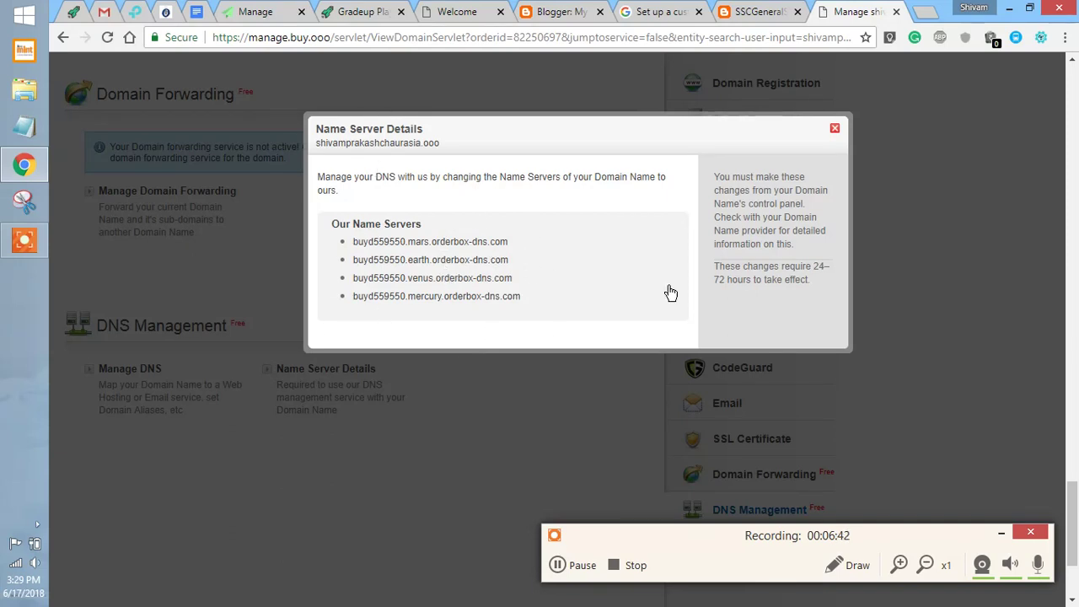
pyautogui.click(898, 261)
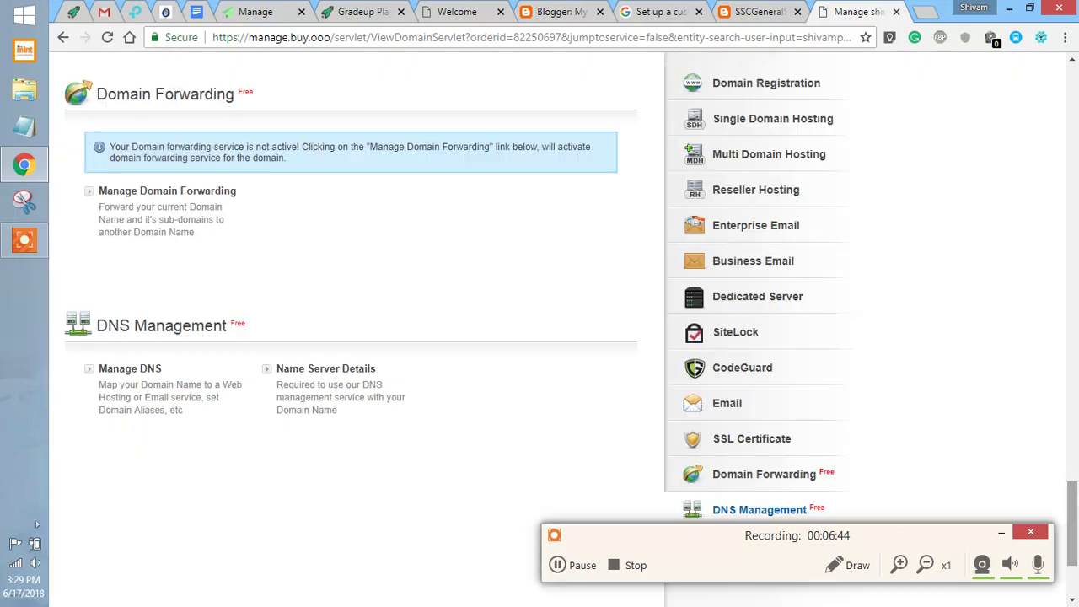
pyautogui.scroll(20, 351, 337)
pyautogui.scroll(-5, 351, 337)
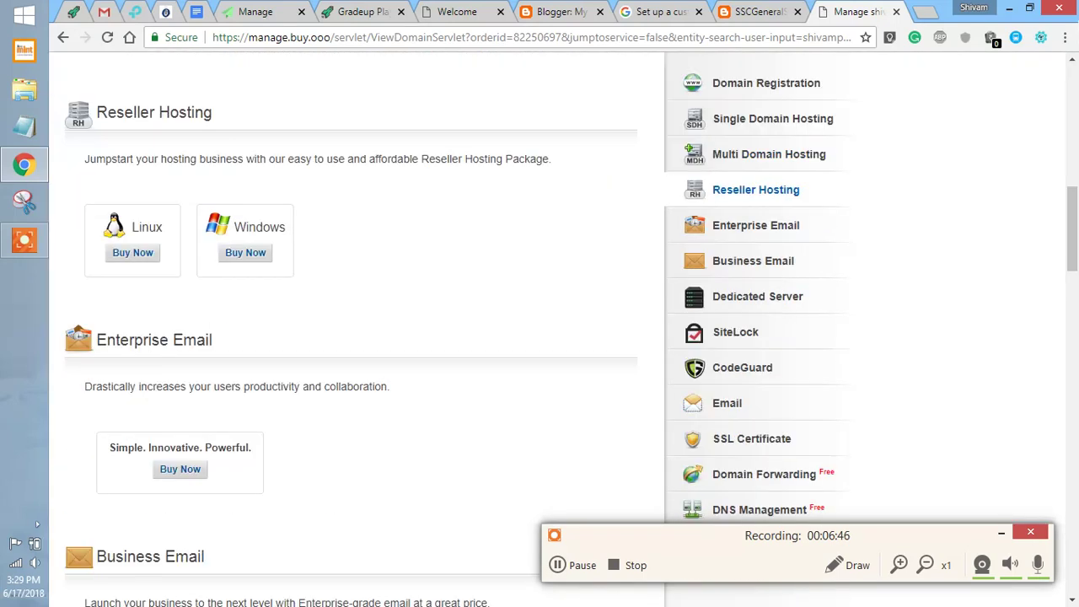
pyautogui.moveTo(1072, 228); pyautogui.dragTo(1072, 106)
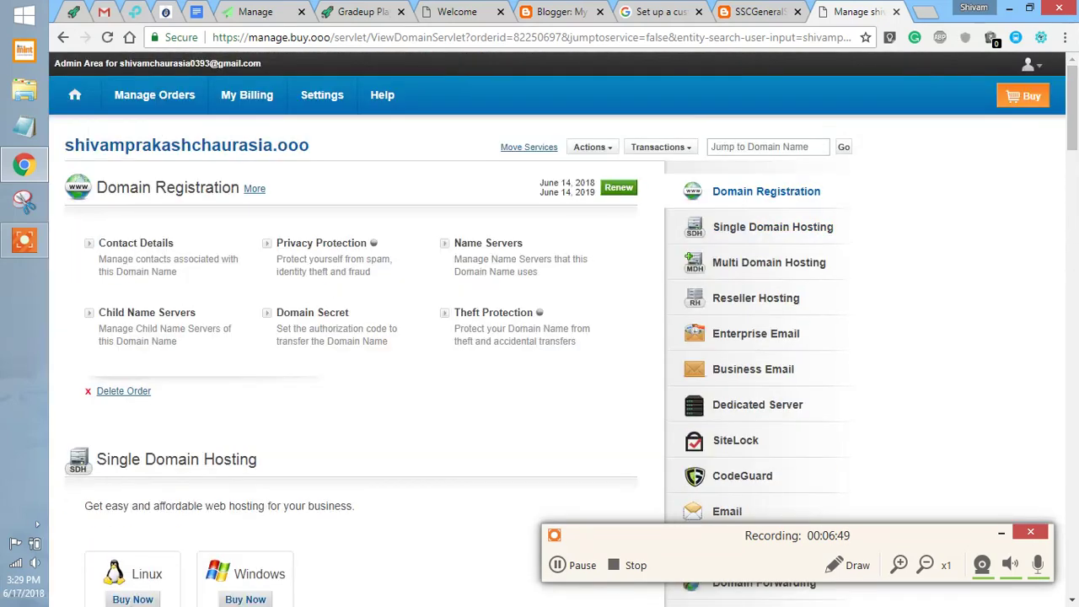
# Open the domain's Manage Name Servers dialog and duplicate the browser tab.
pyautogui.click(474, 249)
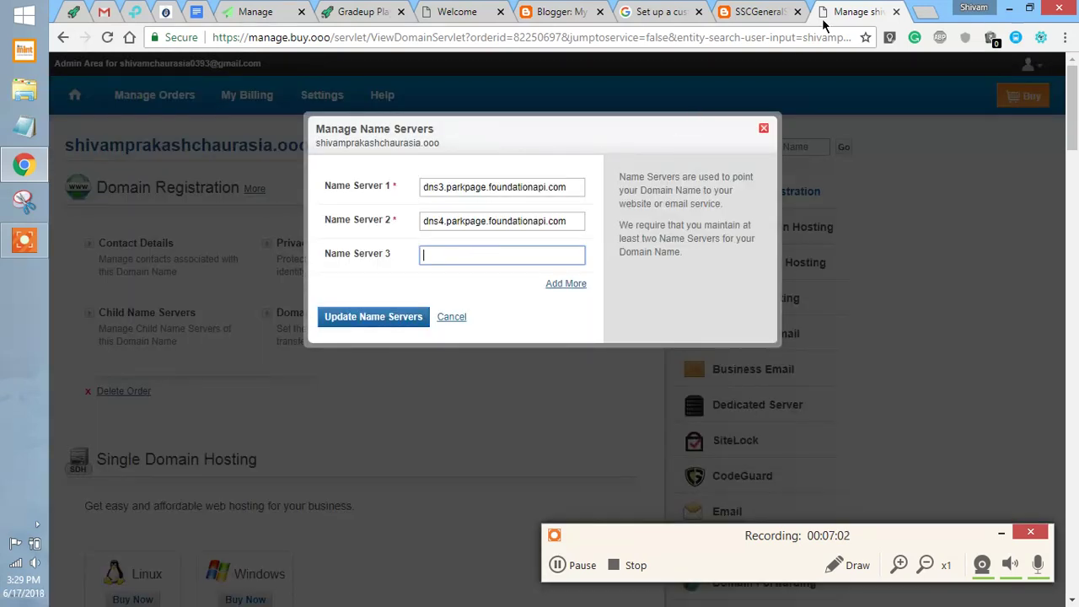
pyautogui.rightClick(838, 13)
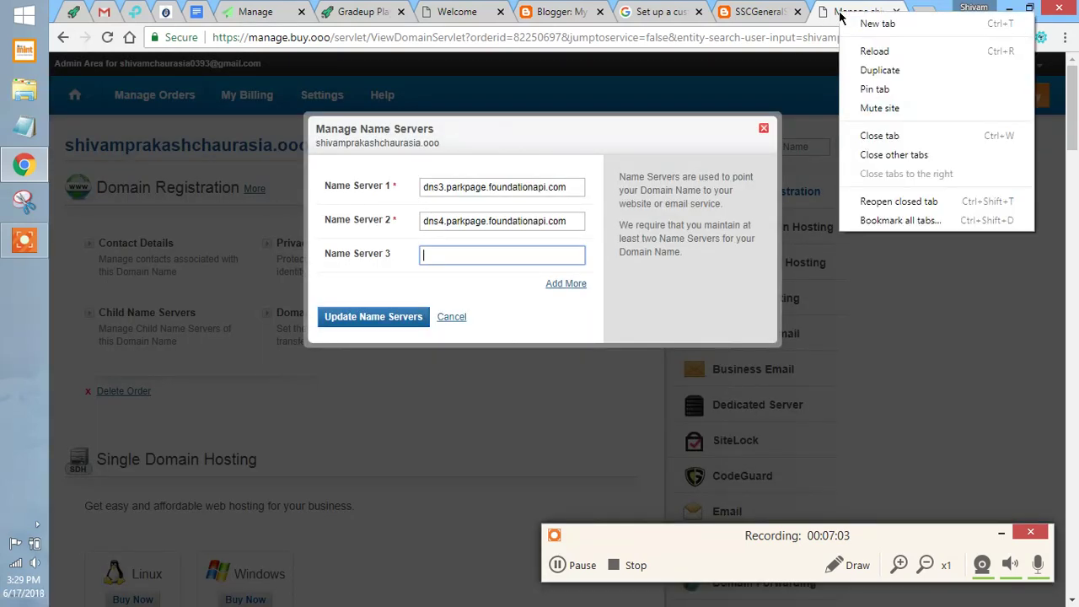
pyautogui.click(868, 71)
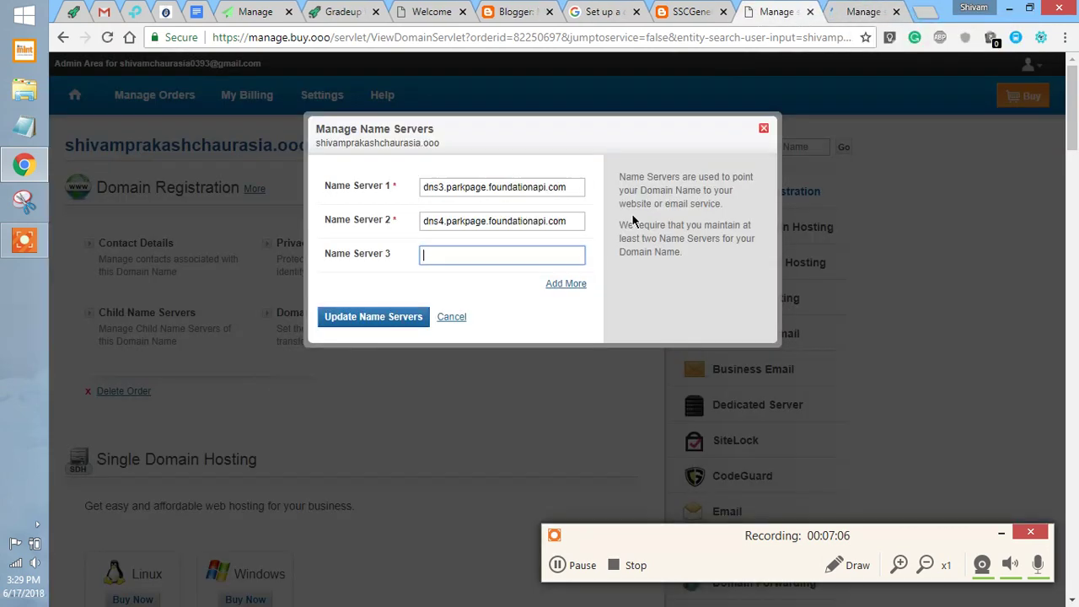
# In the duplicated tab, list buy.ooo's four name servers and select the mars server.
pyautogui.click(847, 14)
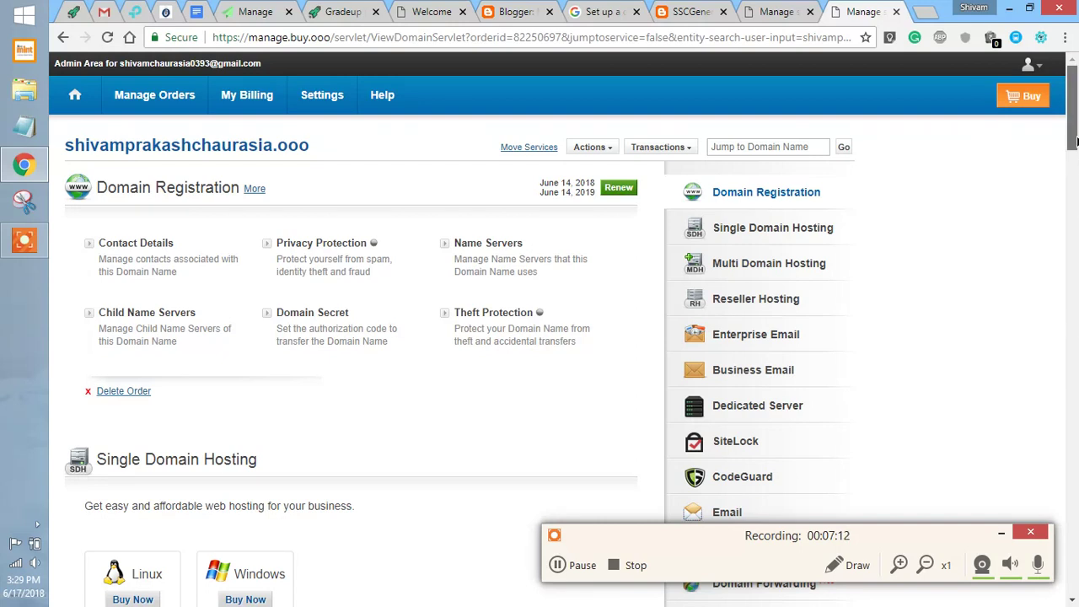
pyautogui.moveTo(1072, 141); pyautogui.dragTo(1071, 534)
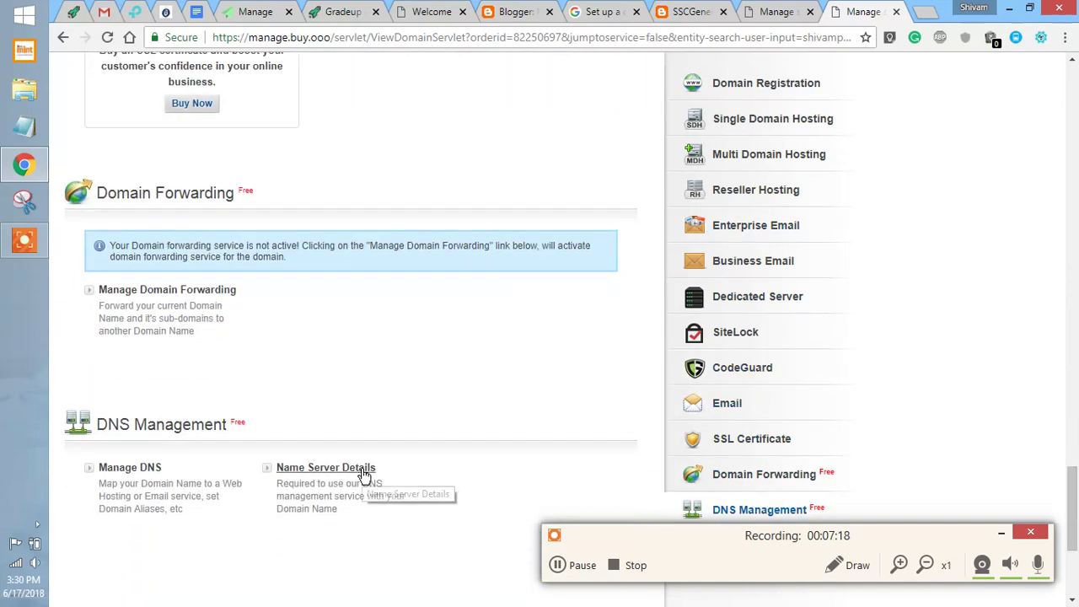
pyautogui.click(365, 472)
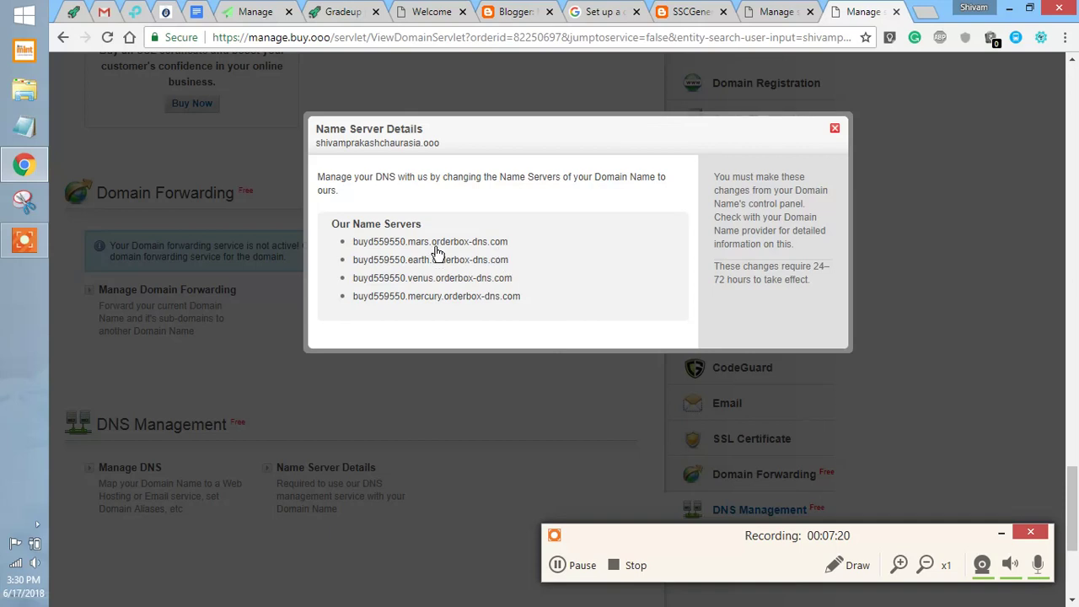
pyautogui.moveTo(353, 242); pyautogui.dragTo(511, 246)
pyautogui.hotkey('ctrl', 'c')
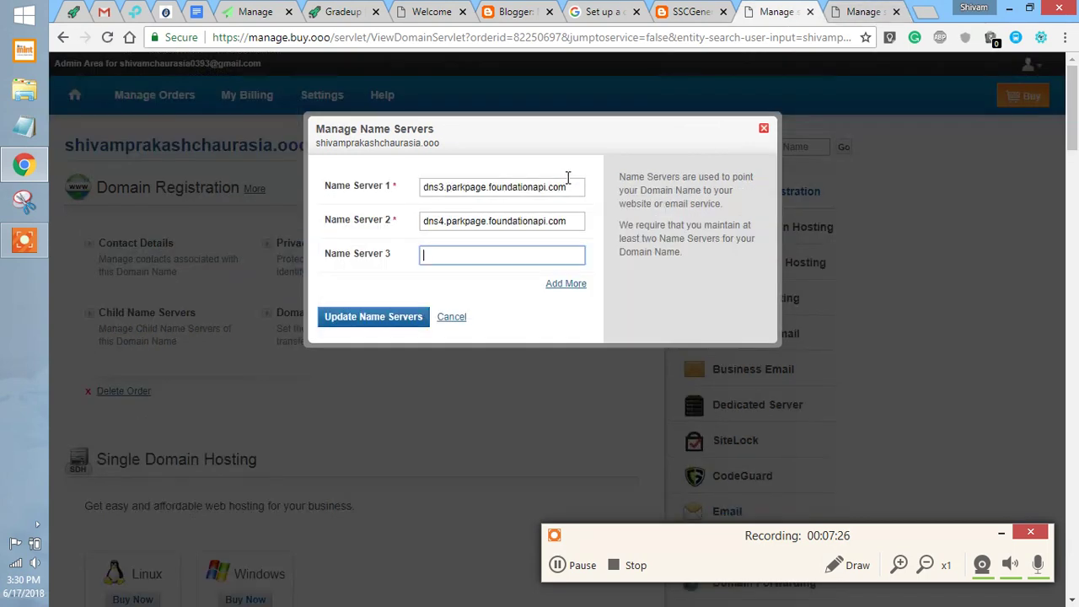
# Replace Name Server 1 with the mars server and Name Server 2 with buyd559550.earth.orderbox-dns.com.
pyautogui.hotkey('ctrl', 'shift', 'Tab')
pyautogui.moveTo(578, 189); pyautogui.dragTo(352, 212)
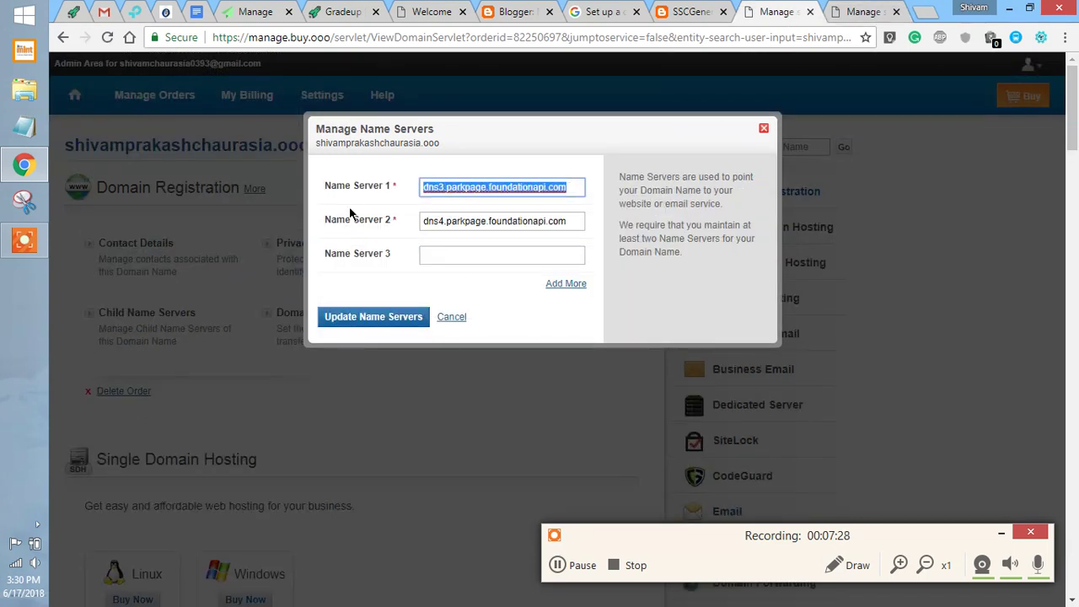
pyautogui.hotkey('ctrl', 'v')
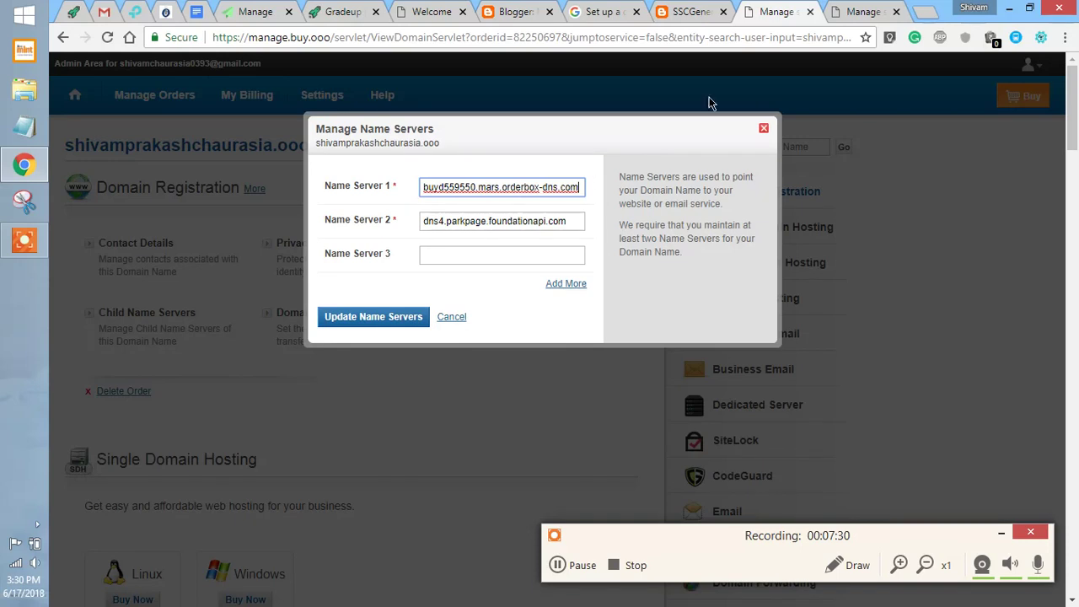
pyautogui.click(833, 10)
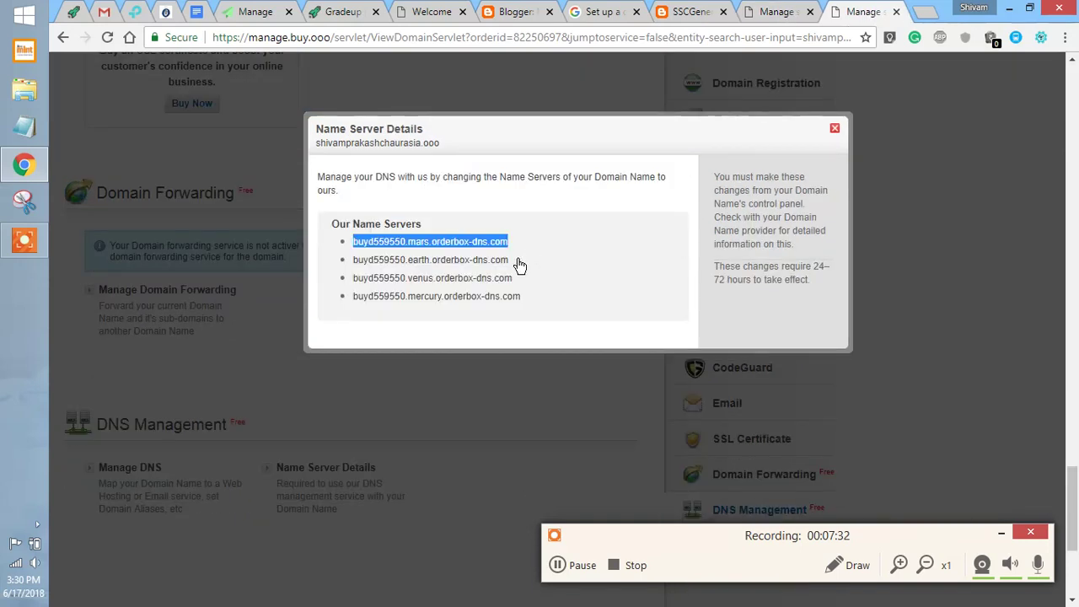
pyautogui.moveTo(511, 263); pyautogui.dragTo(354, 266)
pyautogui.hotkey('ctrl', 'c')
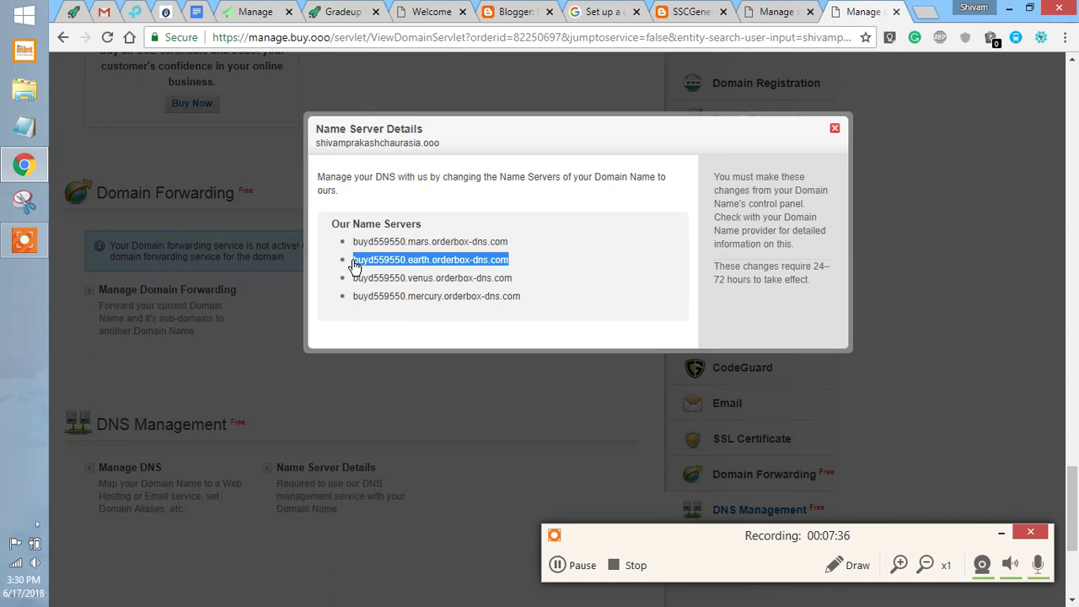
pyautogui.click(774, 12)
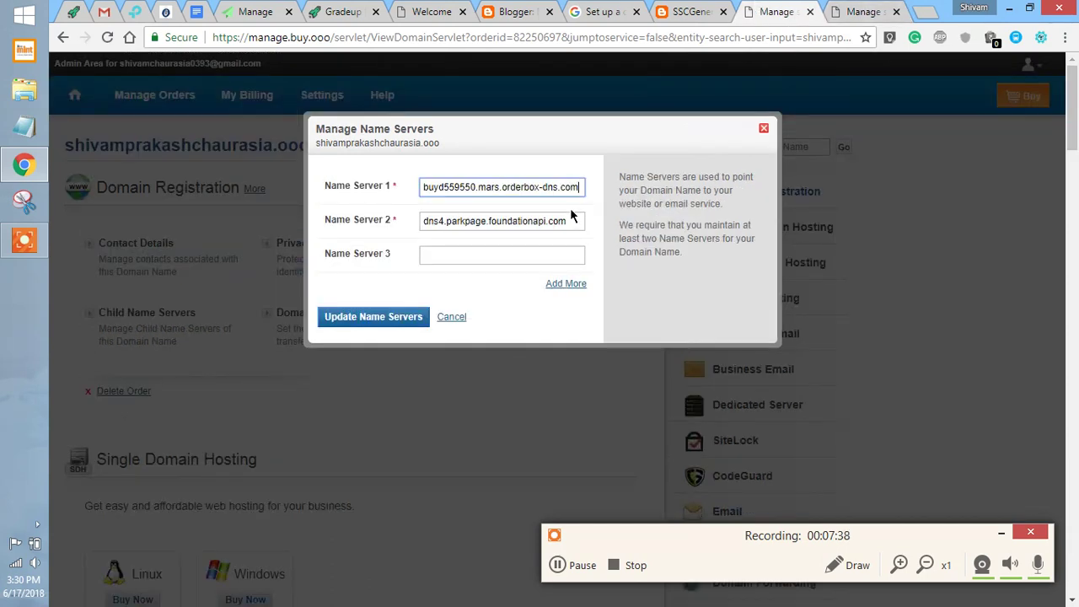
pyautogui.moveTo(569, 219); pyautogui.dragTo(357, 244)
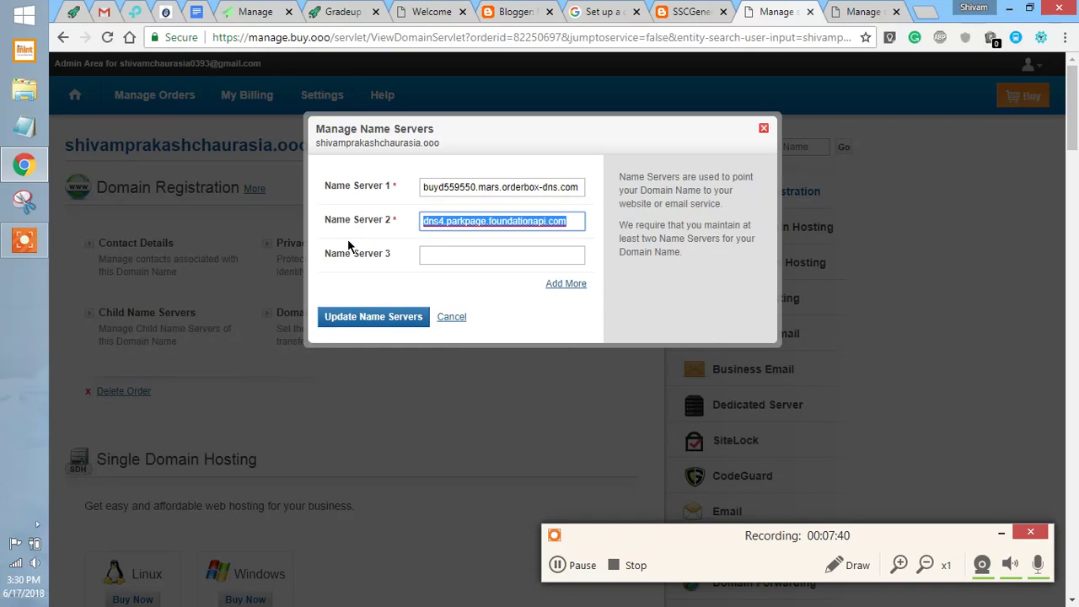
pyautogui.hotkey('ctrl', 'v')
# Paste buyd559550.venus.orderbox-dns.com into Name Server 3 and copy the mercury server.
pyautogui.click(877, 10)
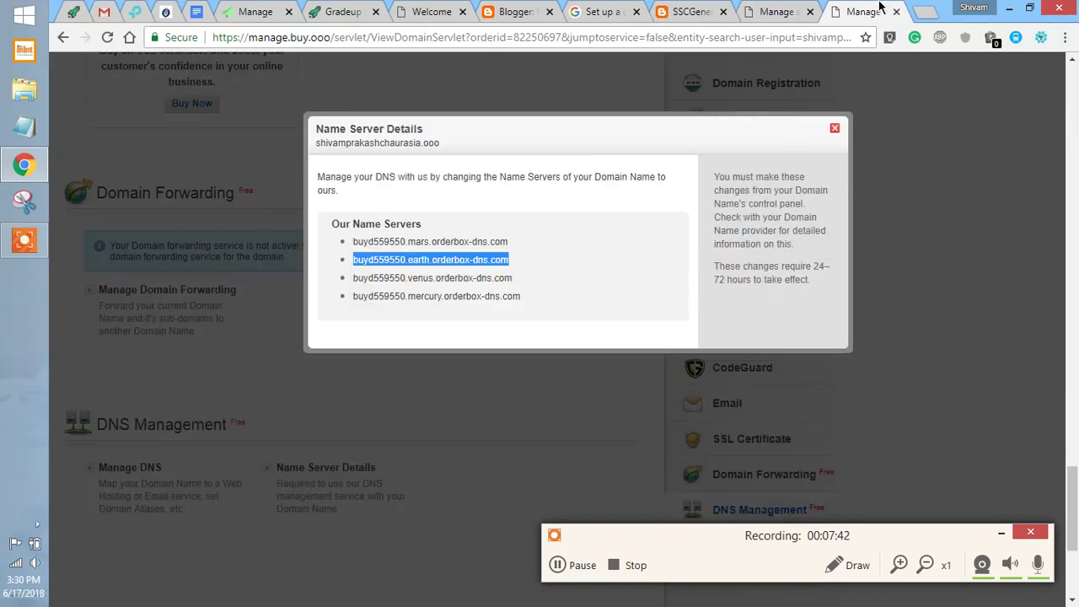
pyautogui.click(510, 279)
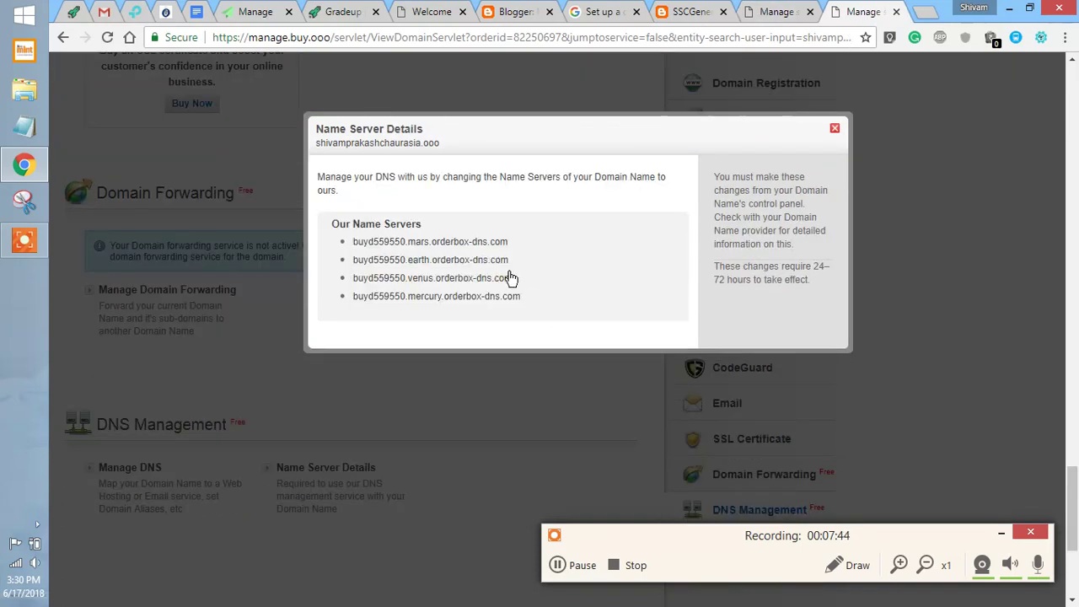
pyautogui.moveTo(509, 278); pyautogui.dragTo(350, 284)
pyautogui.hotkey('ctrl', 'c')
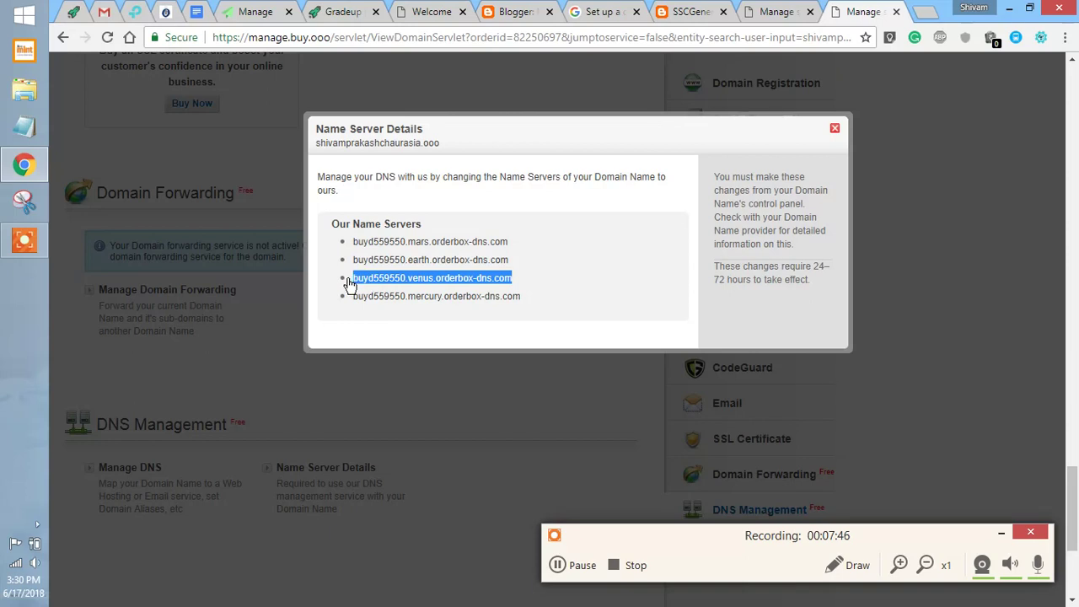
pyautogui.click(771, 11)
pyautogui.click(537, 262)
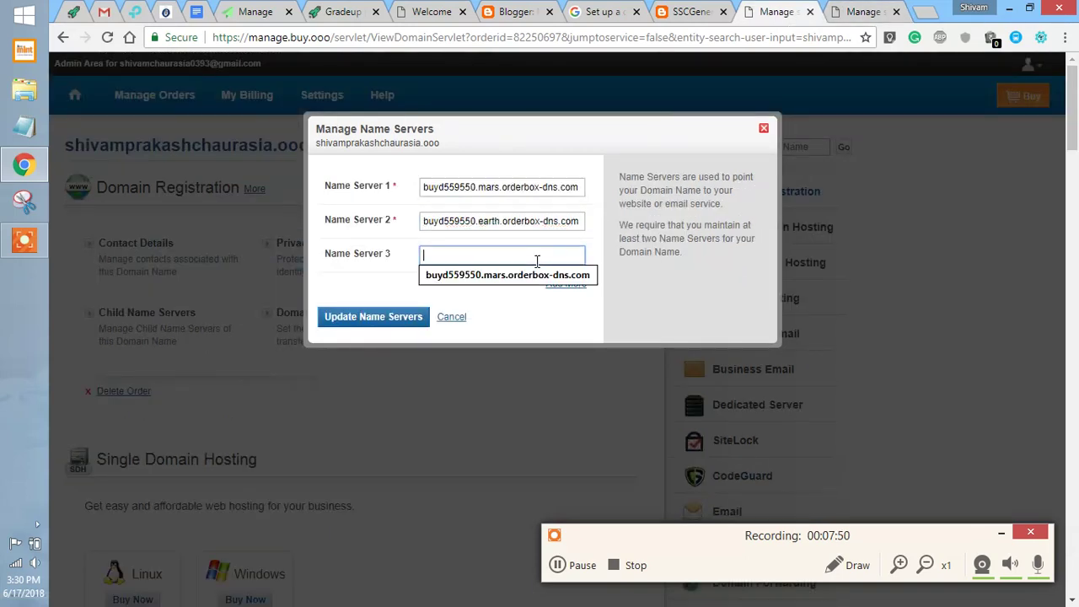
pyautogui.hotkey('ctrl', 'v')
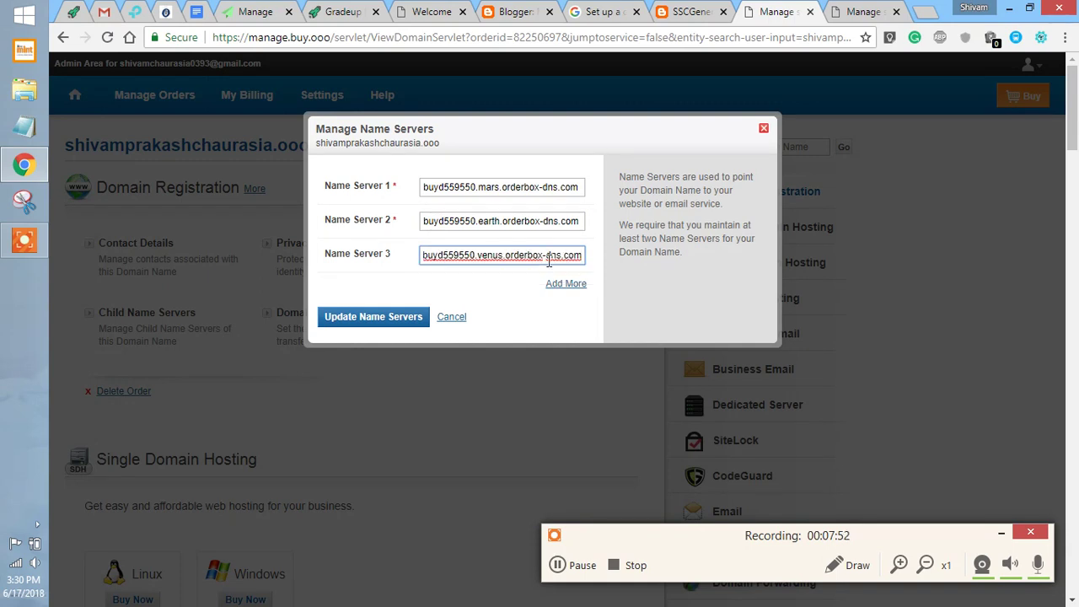
pyautogui.click(859, 11)
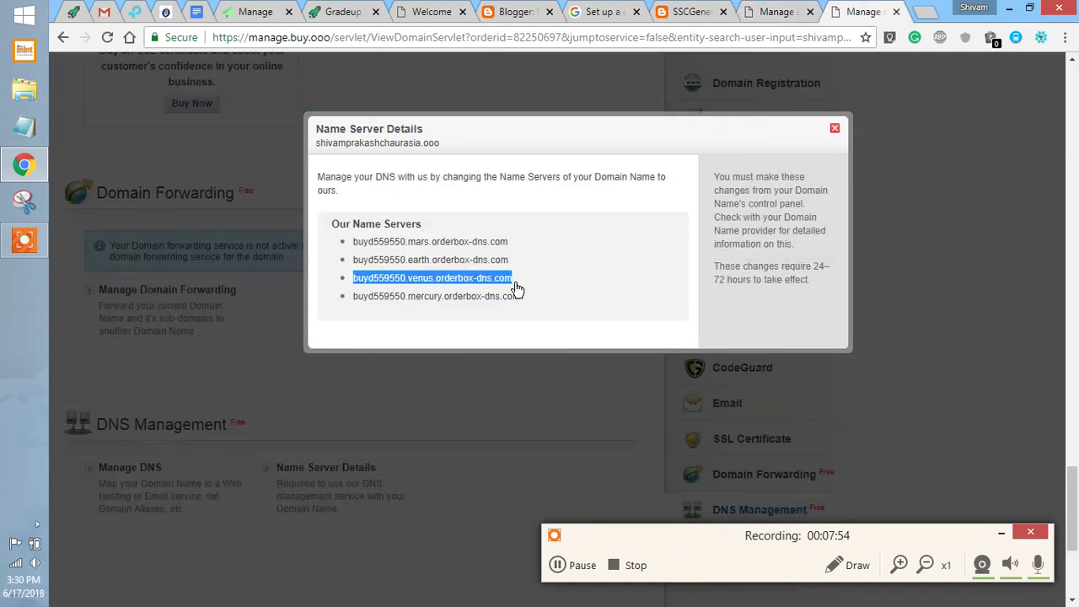
pyautogui.moveTo(522, 304); pyautogui.dragTo(354, 304)
pyautogui.hotkey('ctrl', 'c')
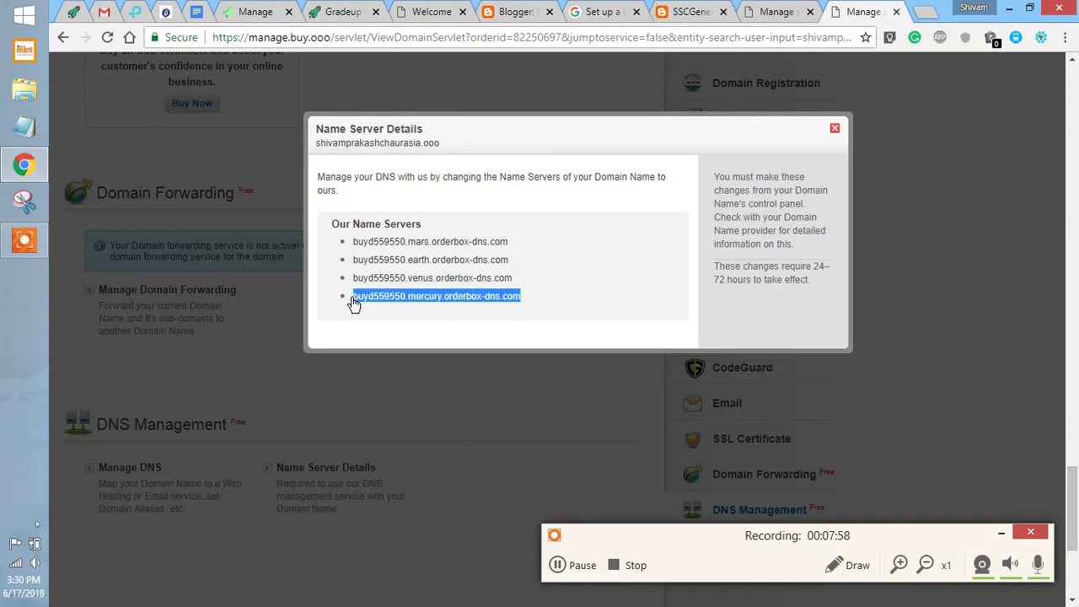
pyautogui.click(745, 10)
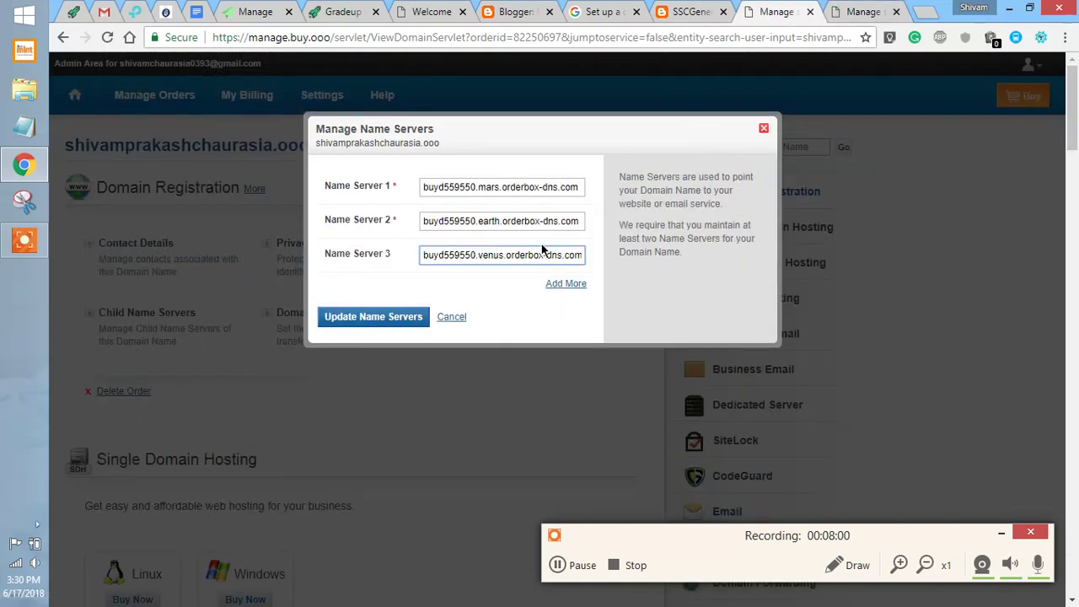
# Add buyd559550.mercury.orderbox-dns.com as Name Server 4 and update all four name servers.
pyautogui.click(560, 284)
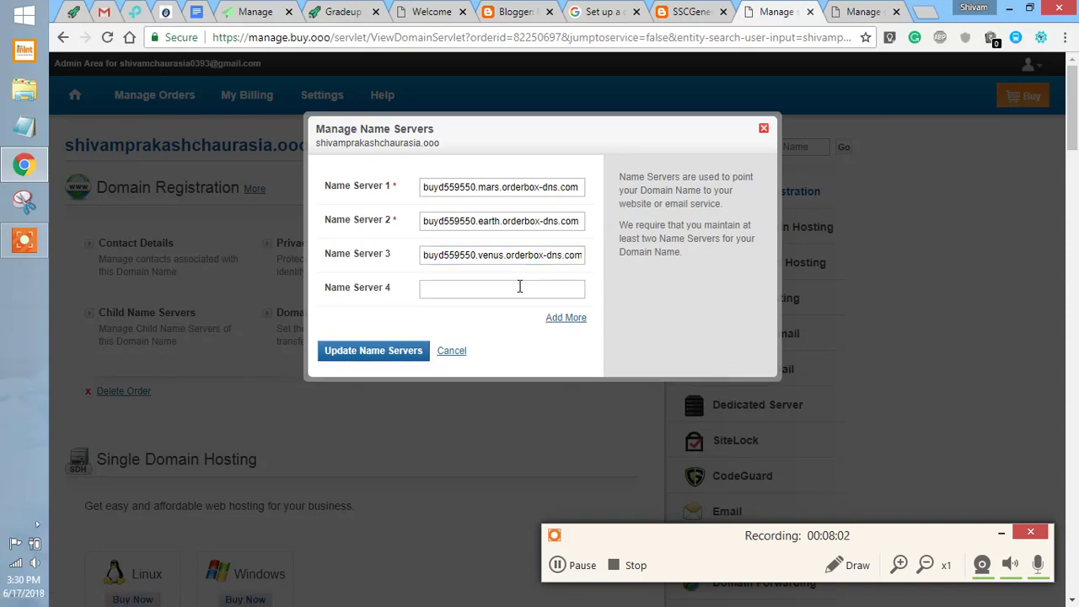
pyautogui.click(519, 287)
pyautogui.hotkey('ctrl', 'v')
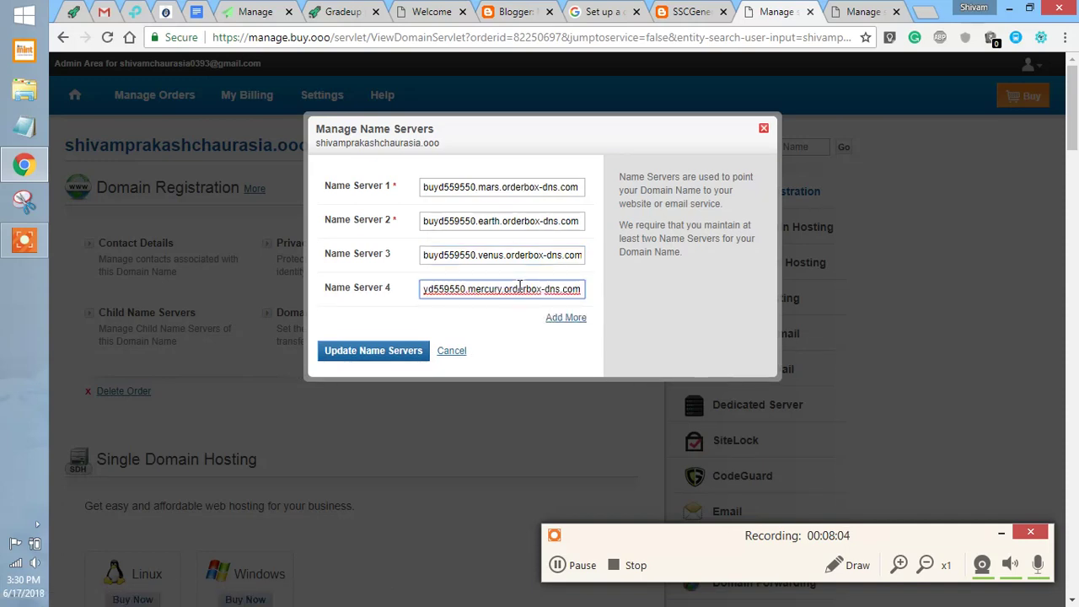
pyautogui.click(396, 349)
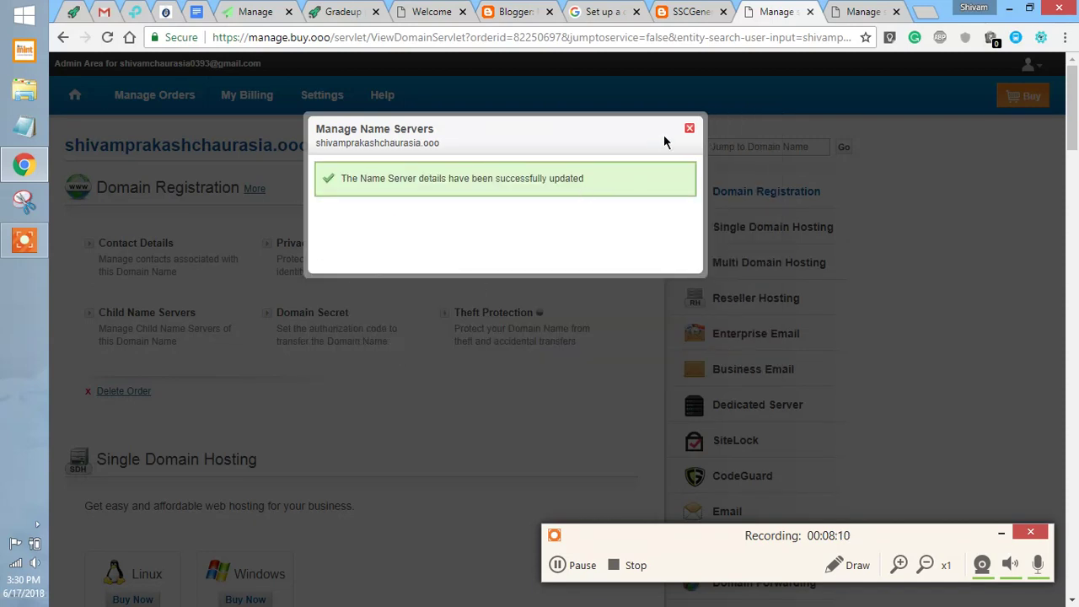
# Dismiss the update confirmation, re-save Blogger's third-party domain settings, and return to Name Server Details.
pyautogui.click(689, 130)
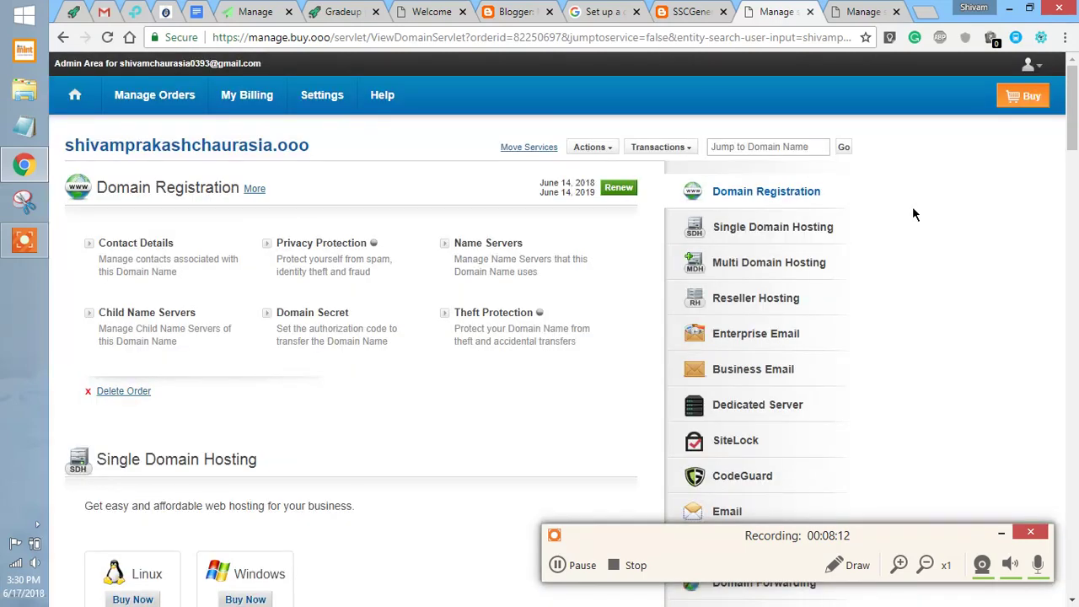
pyautogui.moveTo(1065, 153); pyautogui.dragTo(1066, 586)
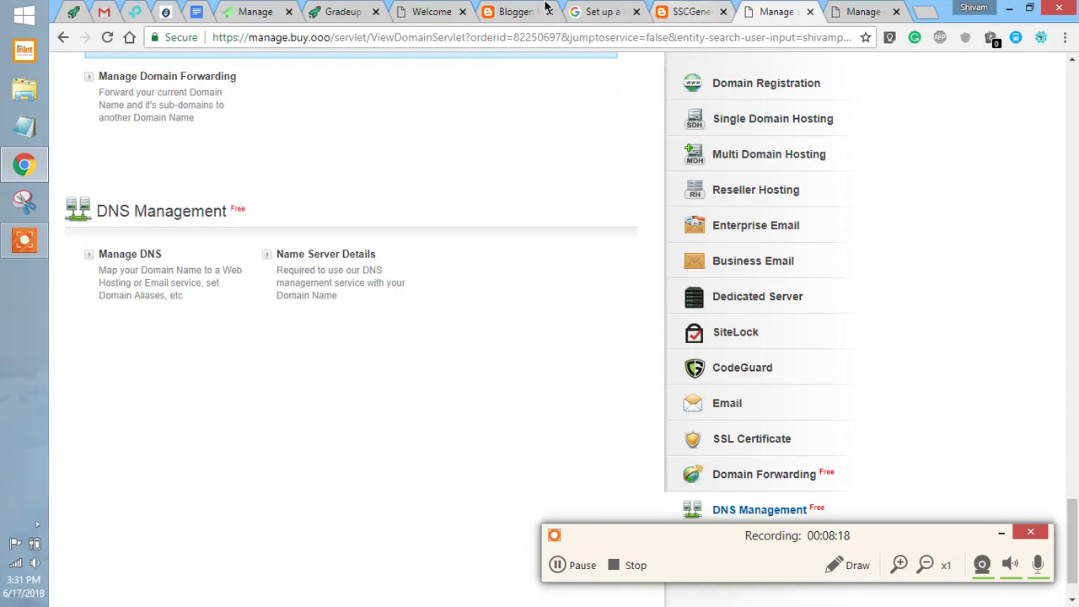
pyautogui.click(516, 11)
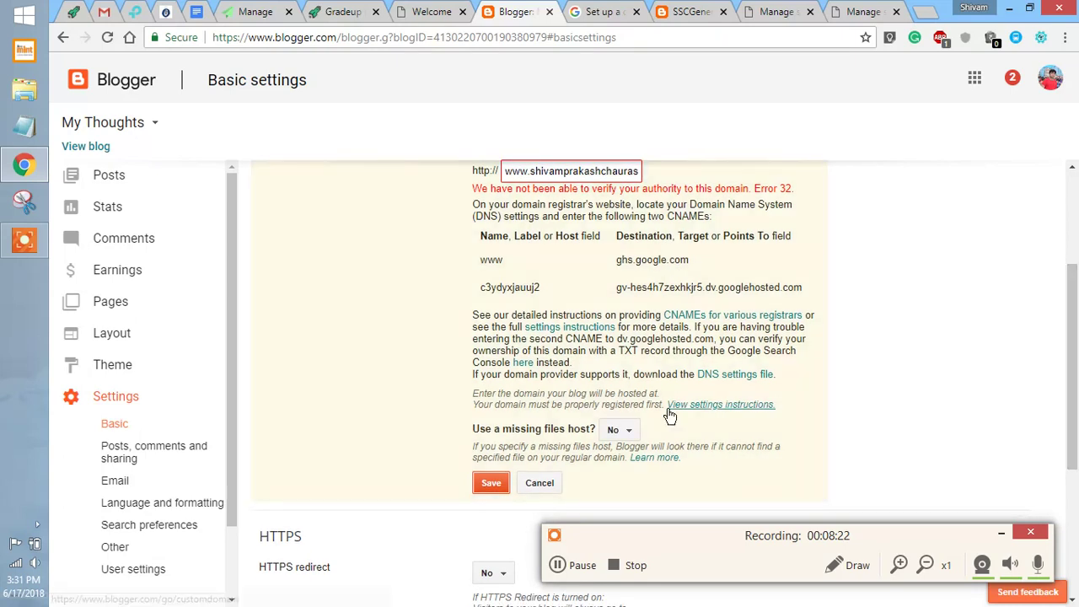
pyautogui.click(491, 482)
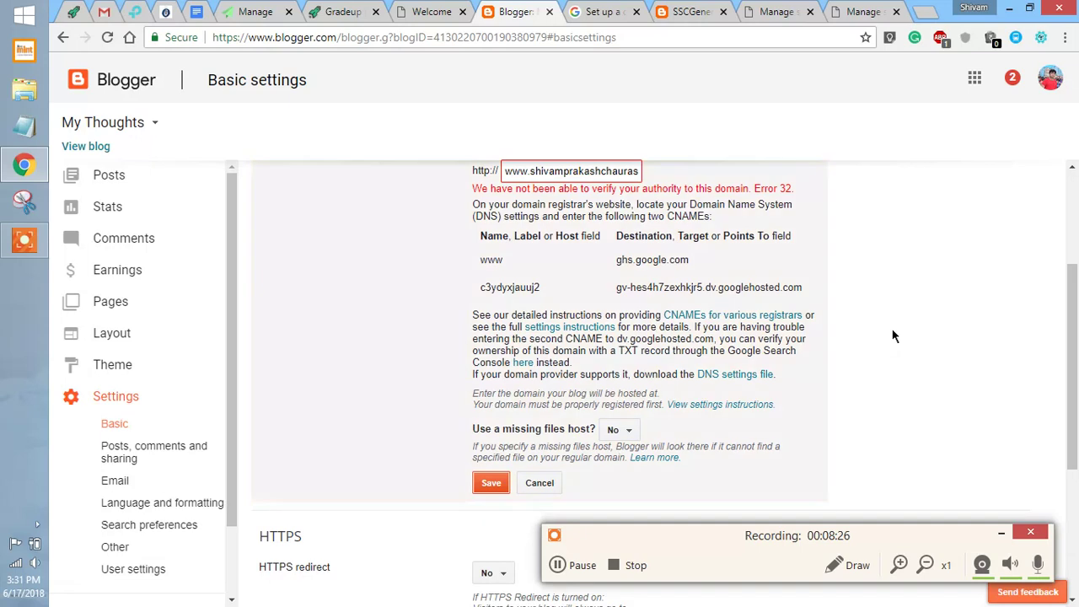
pyautogui.click(864, 10)
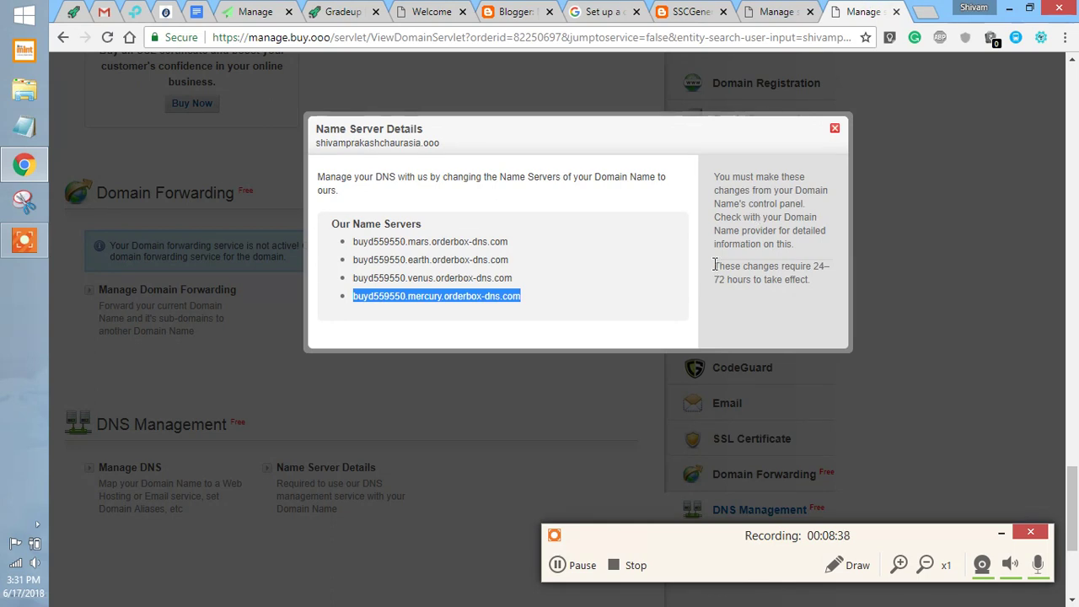
# Highlight the 24–72 hour propagation note and close the Name Server Details dialog.
pyautogui.moveTo(714, 266); pyautogui.dragTo(827, 268)
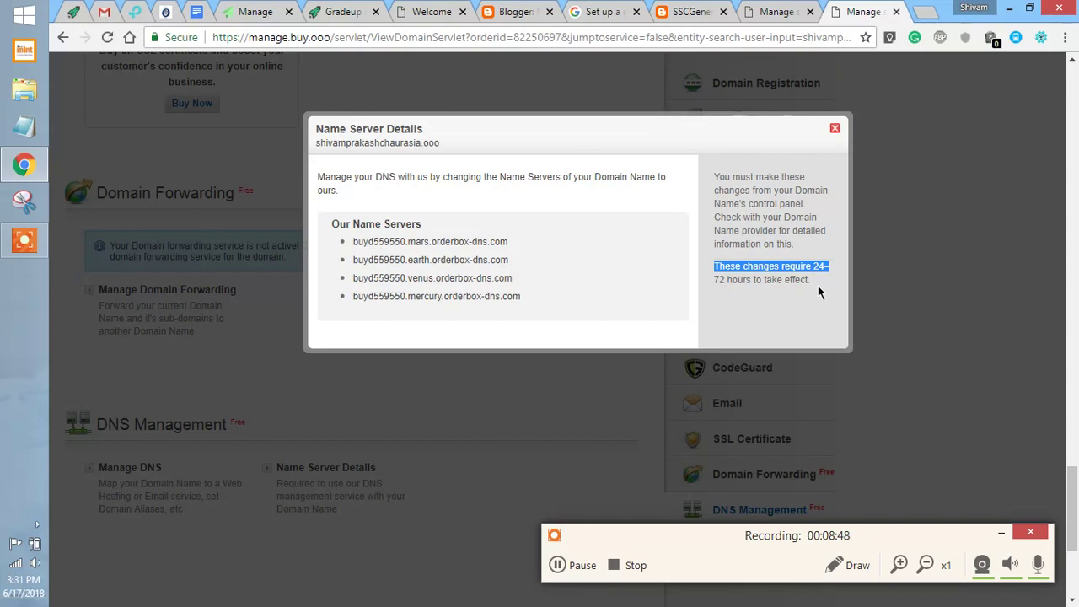
pyautogui.click(834, 128)
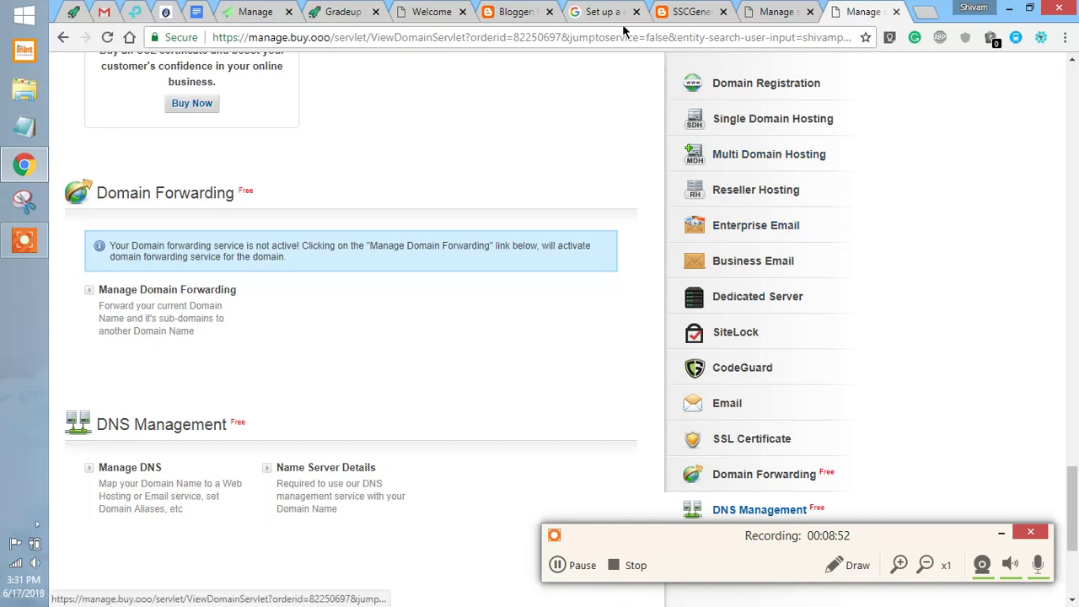
# Review the still-unverified custom domain in Blogger's Publishing settings.
pyautogui.click(541, 8)
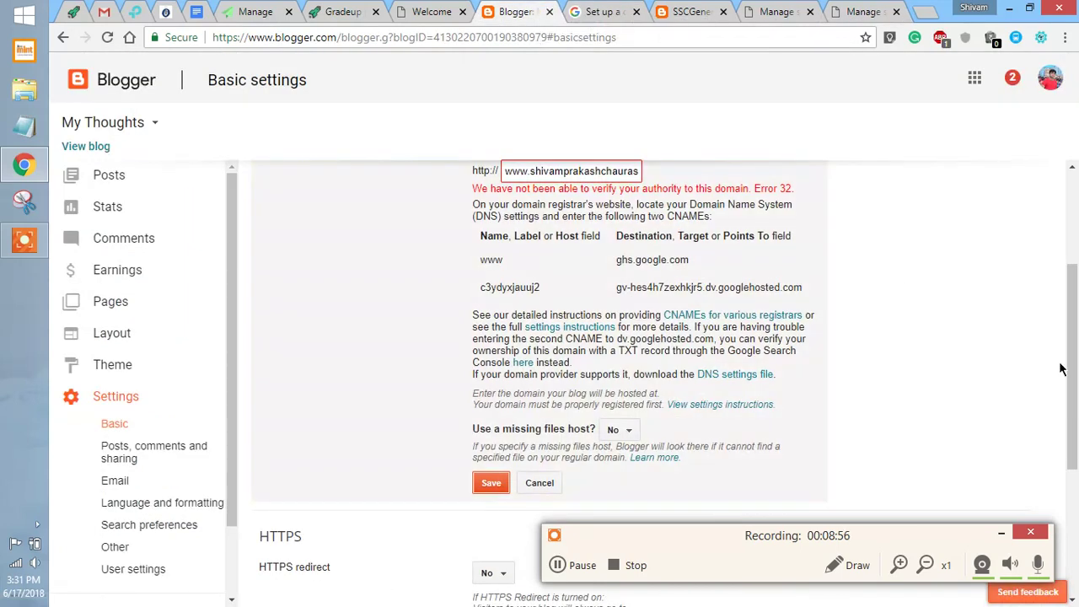
pyautogui.scroll(-1, 485, 420)
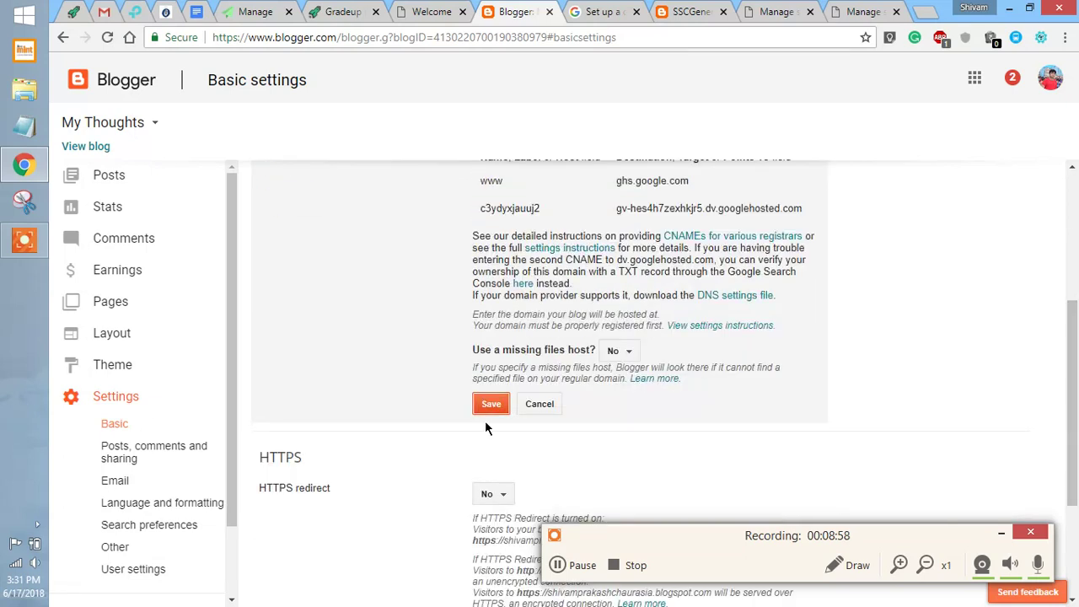
pyautogui.scroll(2, 703, 299)
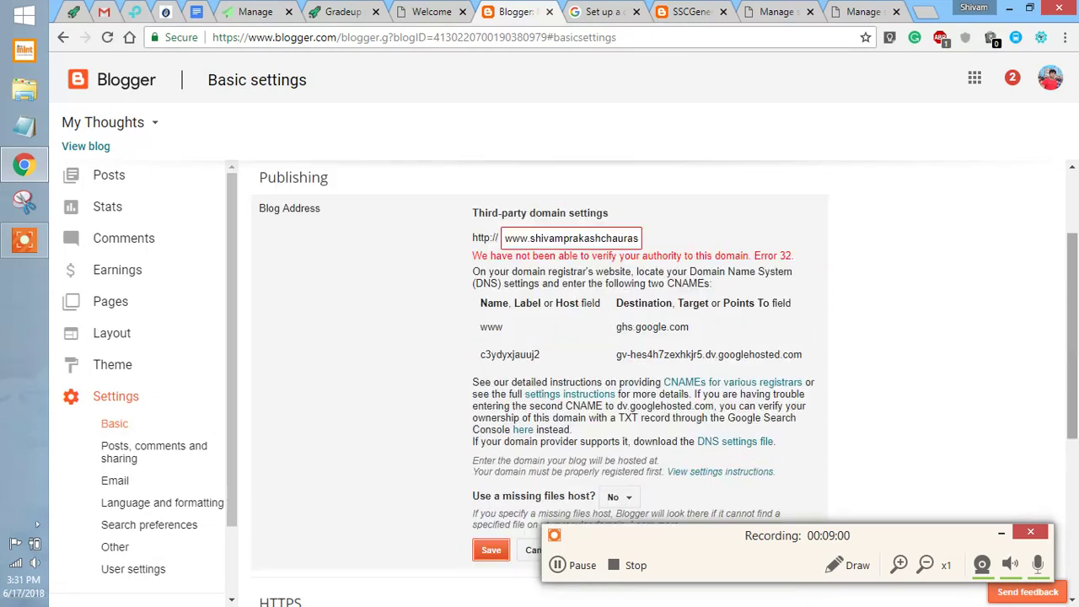
pyautogui.click(581, 239)
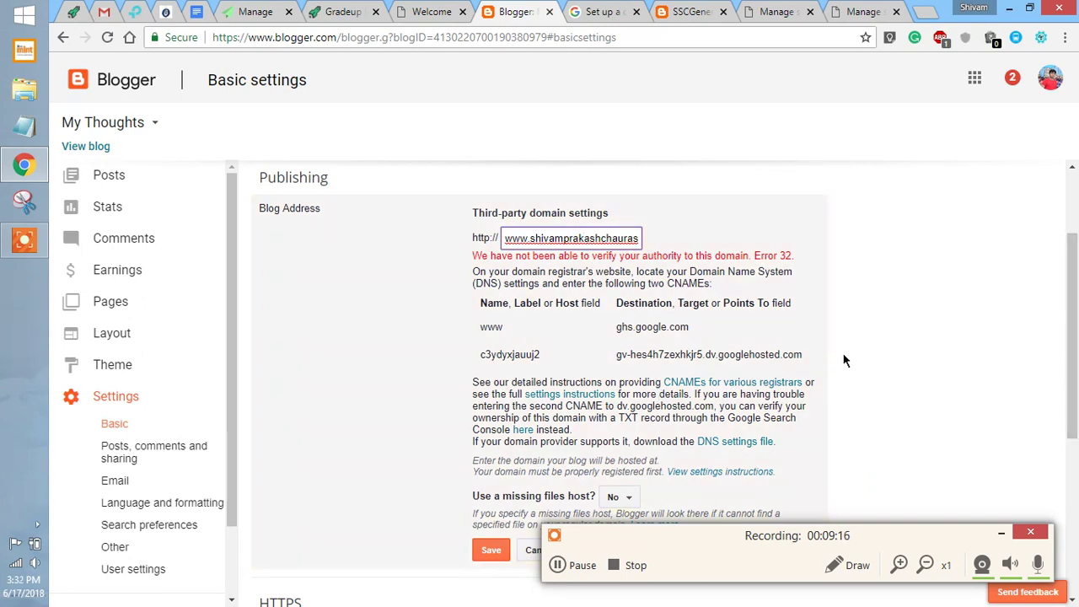
pyautogui.moveTo(1072, 337); pyautogui.dragTo(1071, 276)
# Check Google's four A-record IPs on the help page, then bring up the buy.ooo account home.
pyautogui.click(593, 11)
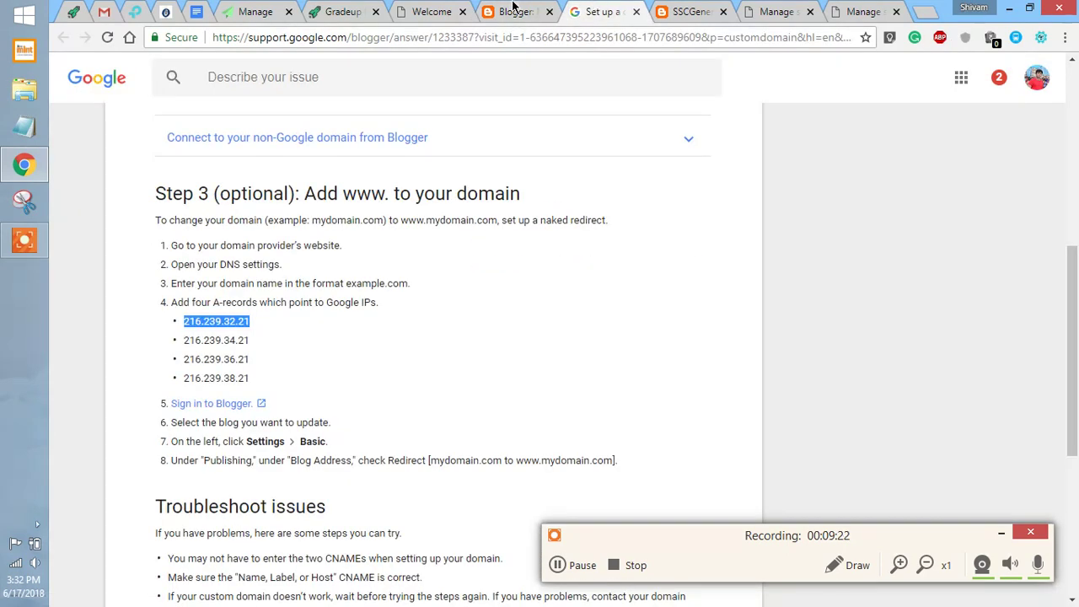
pyautogui.click(513, 11)
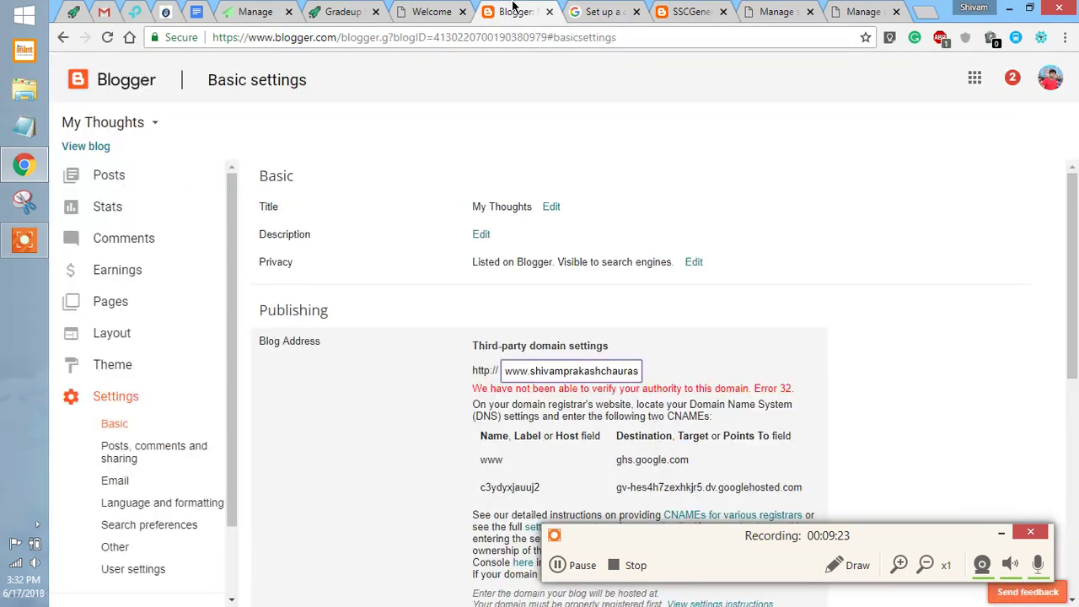
pyautogui.click(371, 11)
pyautogui.click(438, 11)
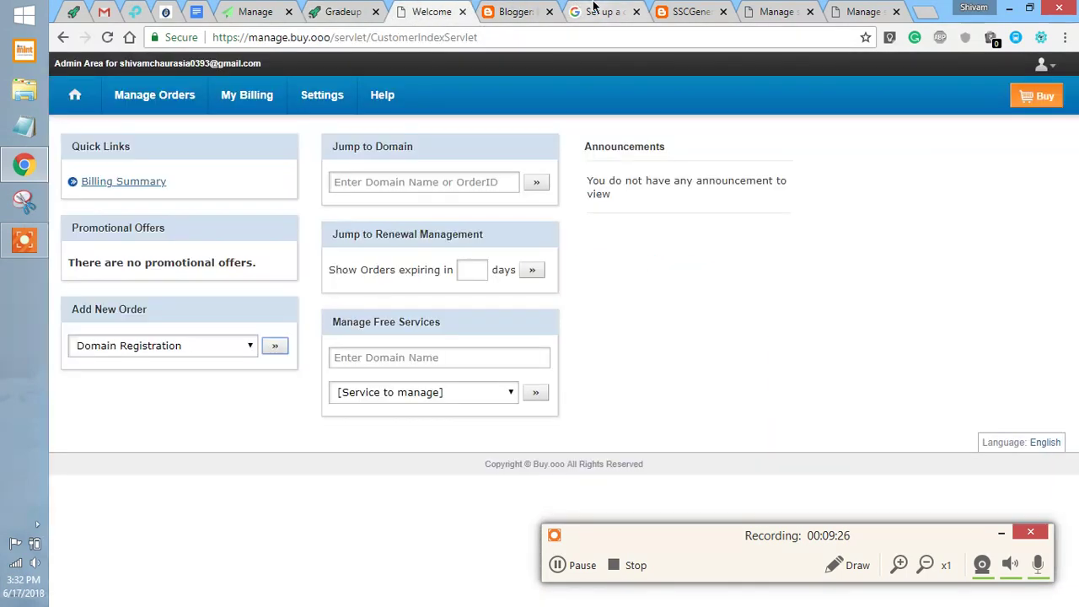